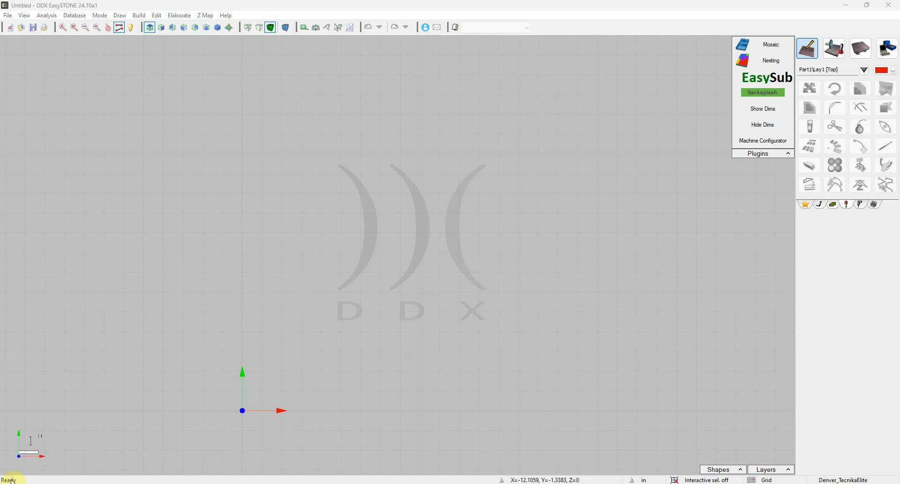
Import the OutdoorKitchen_Lay0.dxf drawing as a DXF file in inches
click(8, 15)
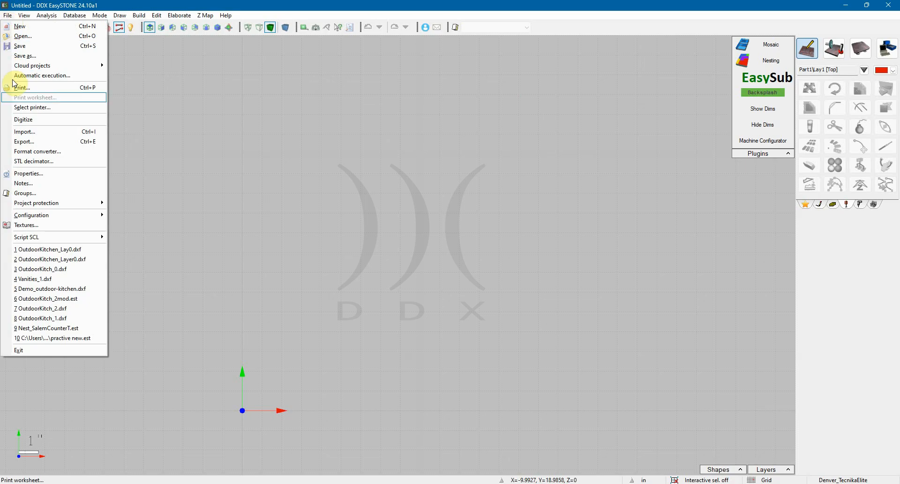
click(25, 133)
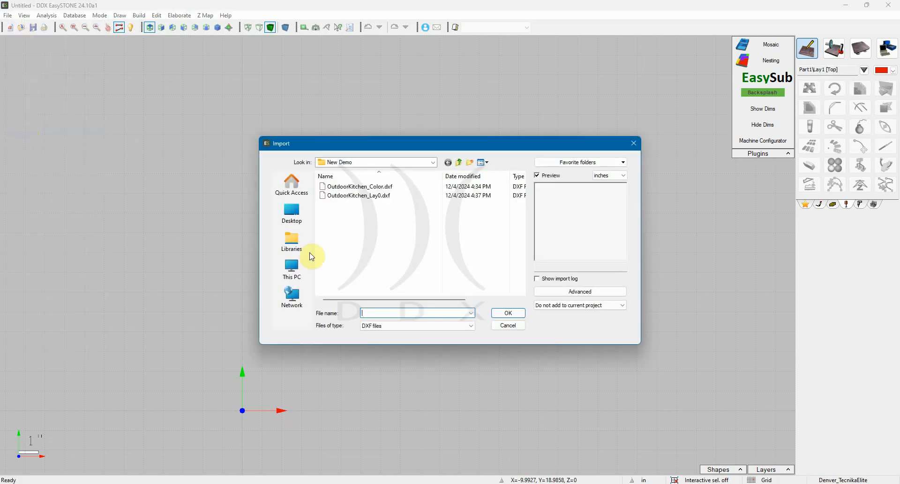
click(362, 196)
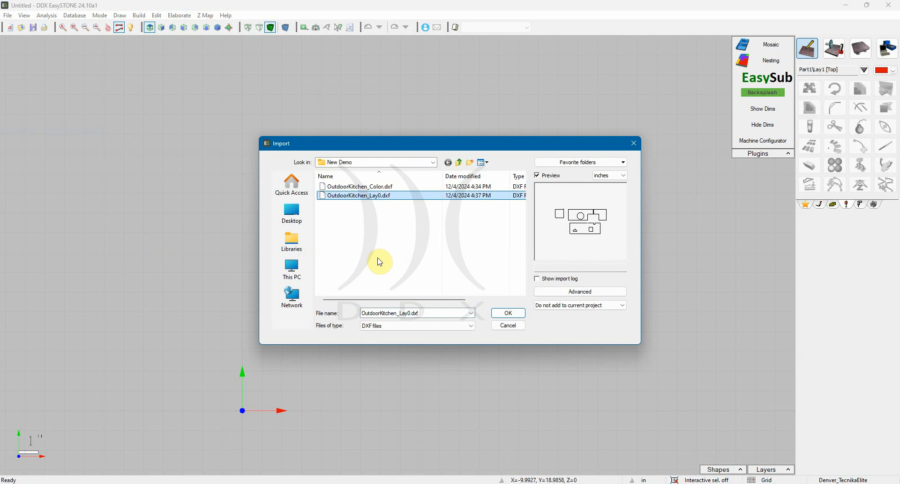
click(497, 313)
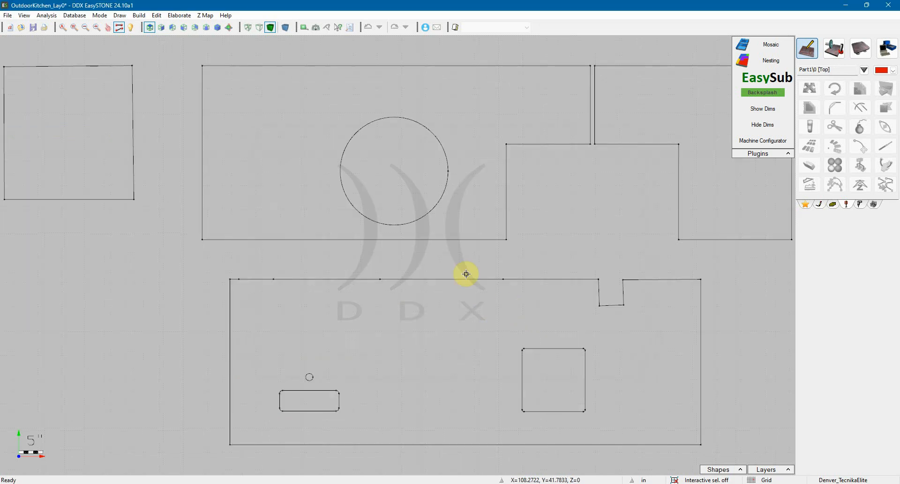
Start Nesting and load the drawing's parts using the External path mode
scroll(474, 248, down, 2)
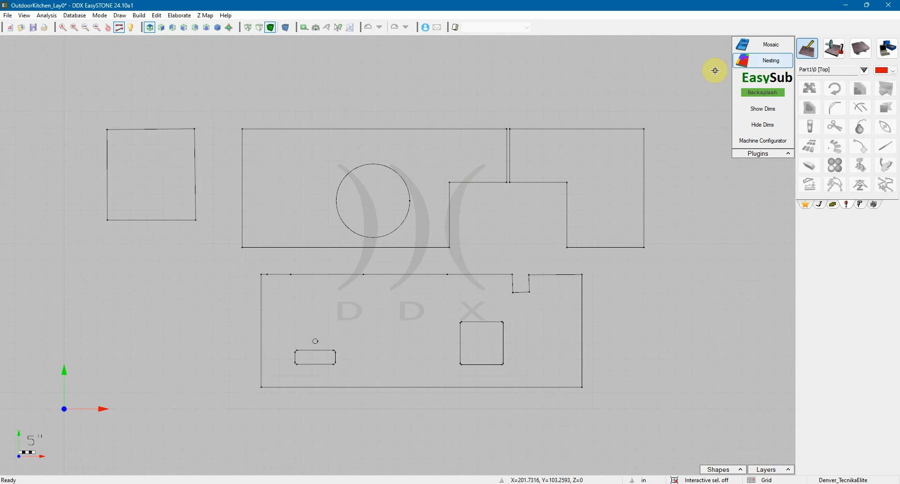
click(766, 62)
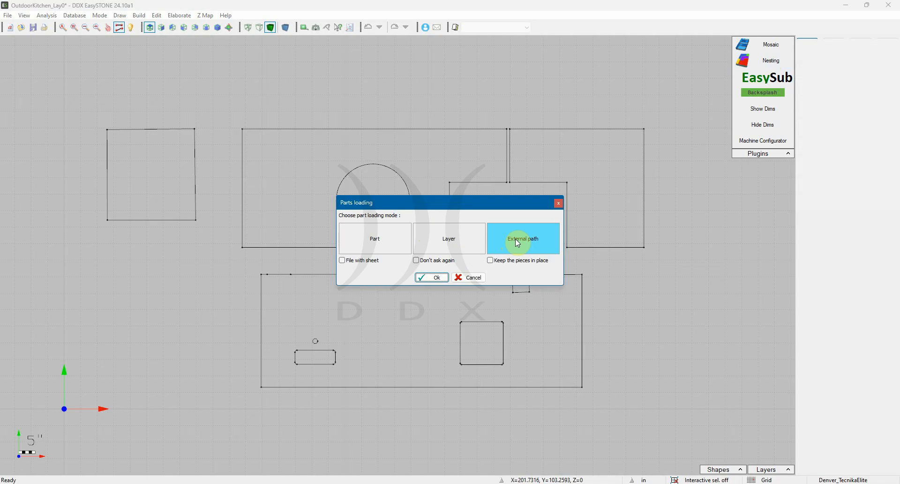
click(434, 277)
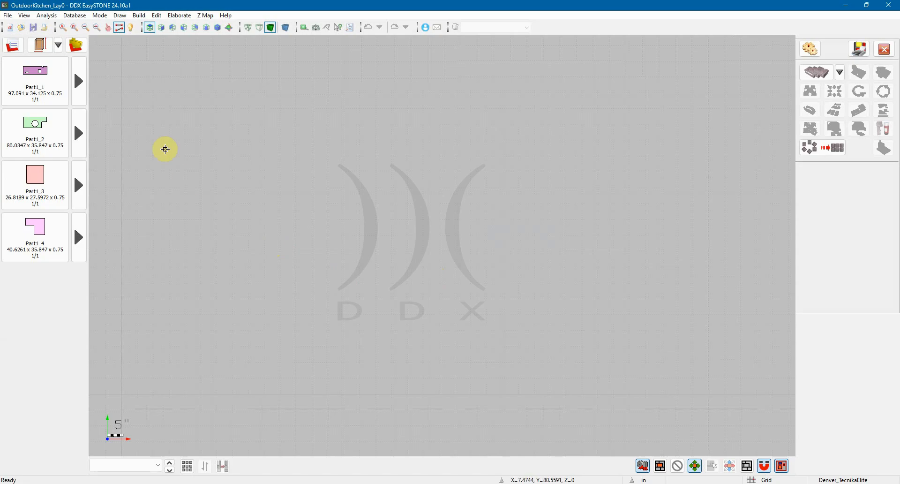
Assign the Granite - Mill - T3 T1 kit to all four parts in the production list
click(16, 49)
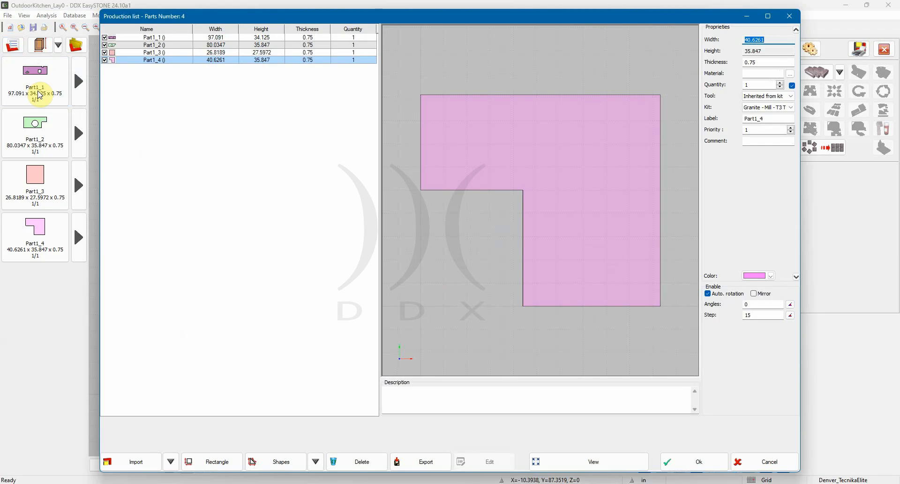
shift+click(164, 37)
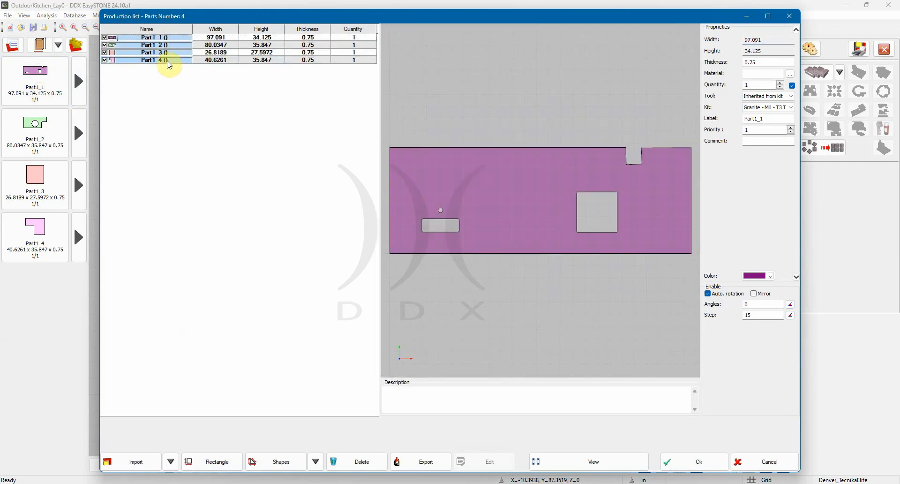
click(772, 97)
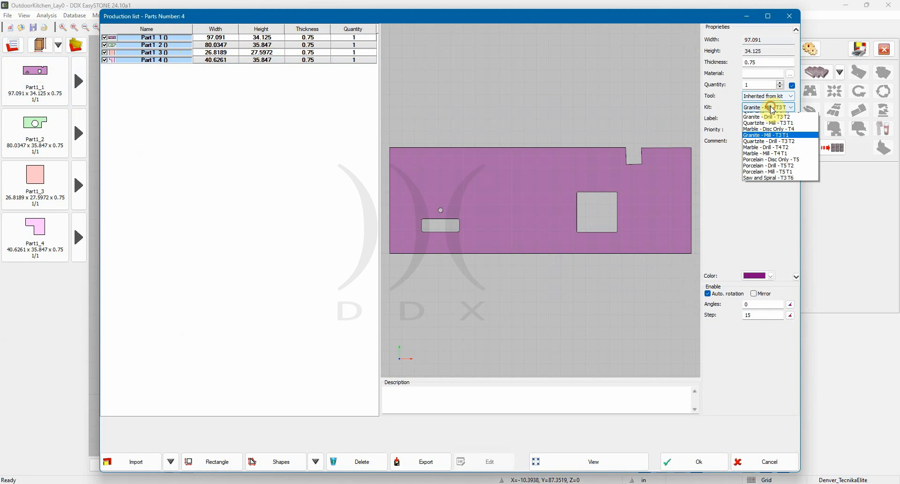
click(764, 107)
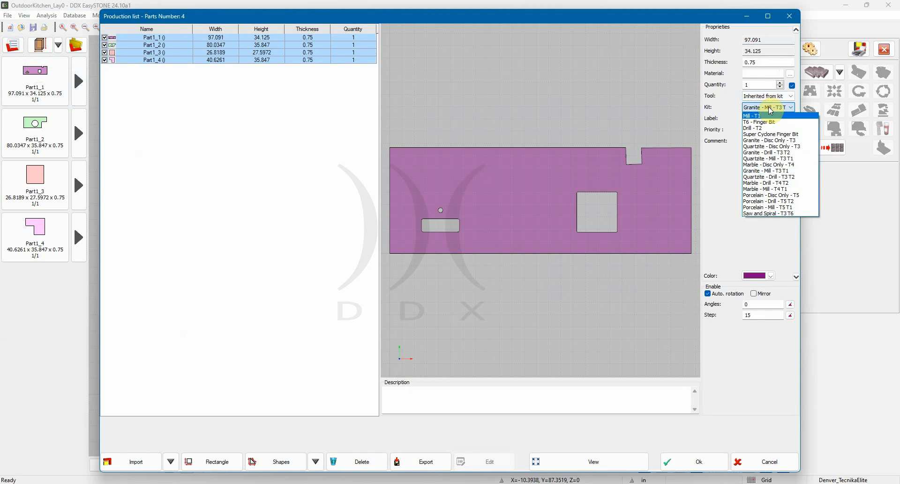
click(771, 172)
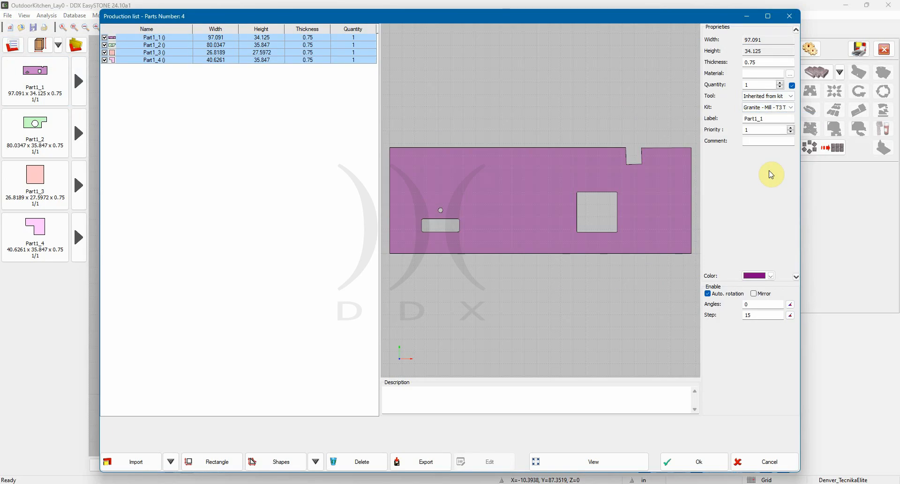
click(703, 460)
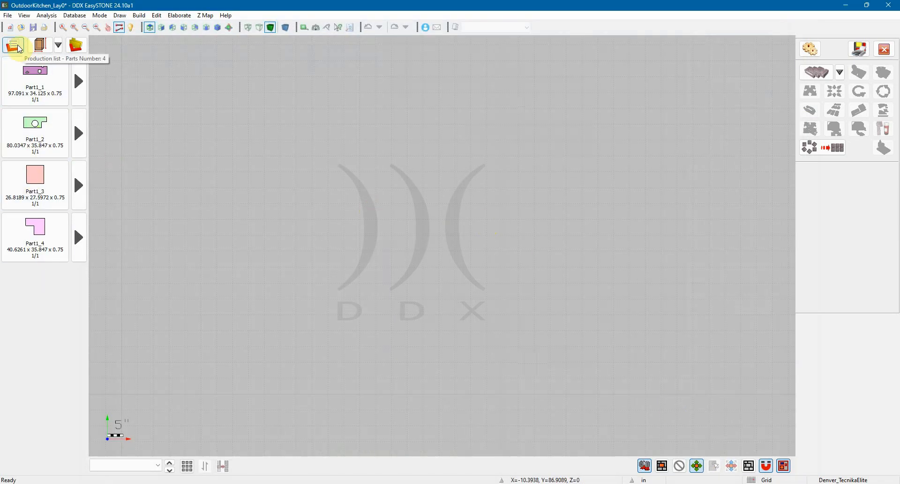
Associate the Mill - T1 kit with the circular cutout of Part1_2 in the production list
right_click(33, 126)
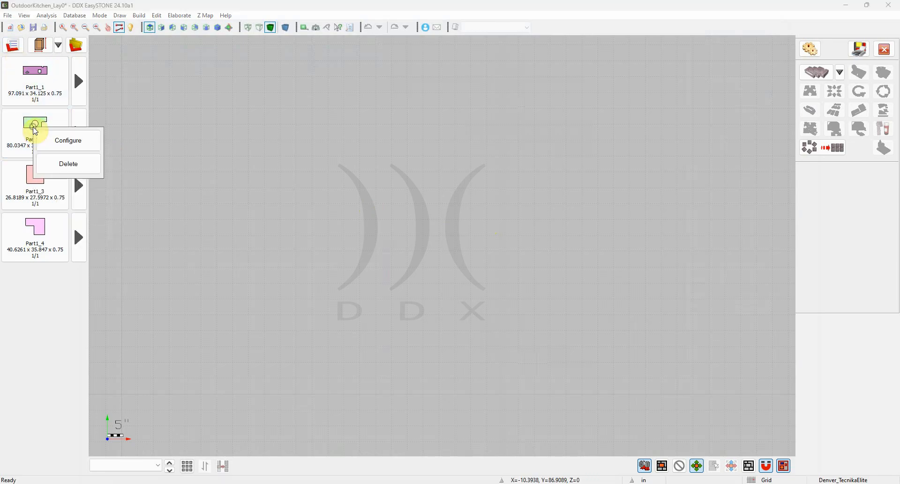
click(61, 138)
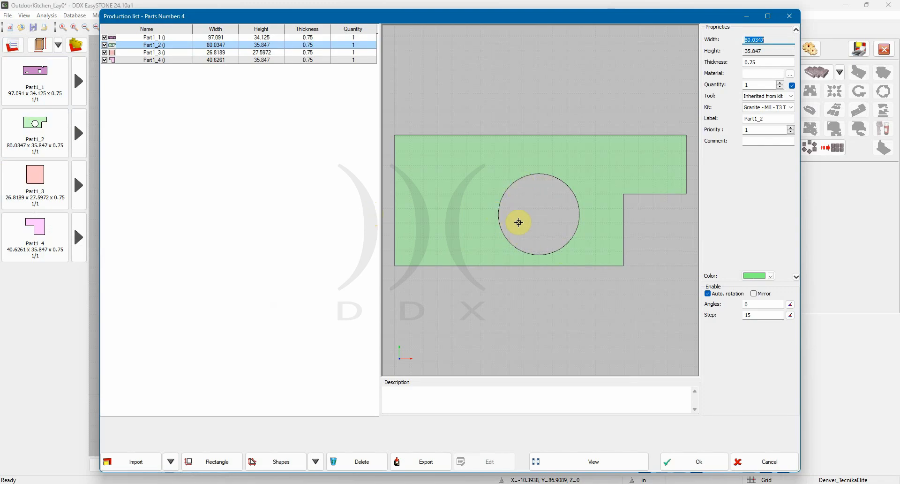
click(525, 175)
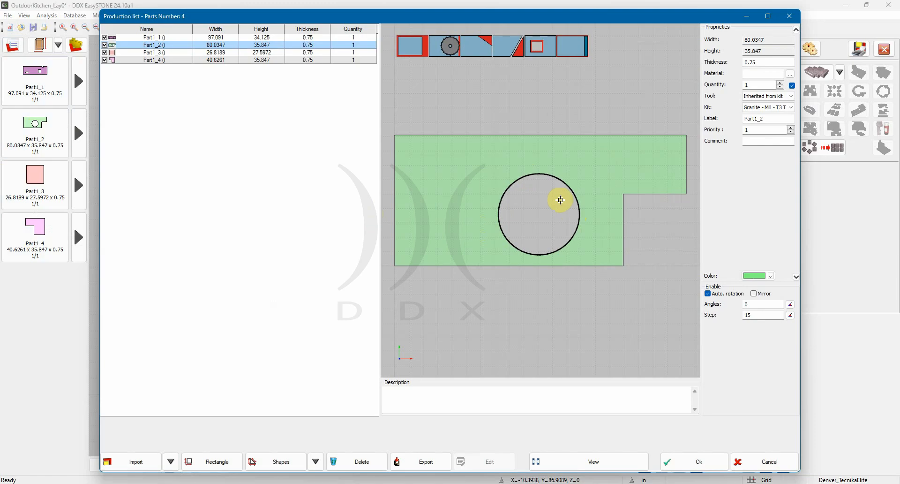
click(448, 45)
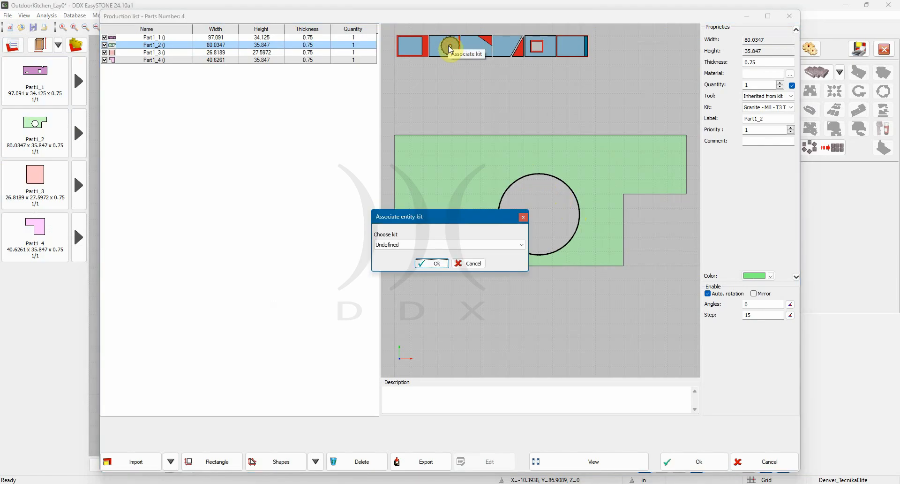
click(428, 246)
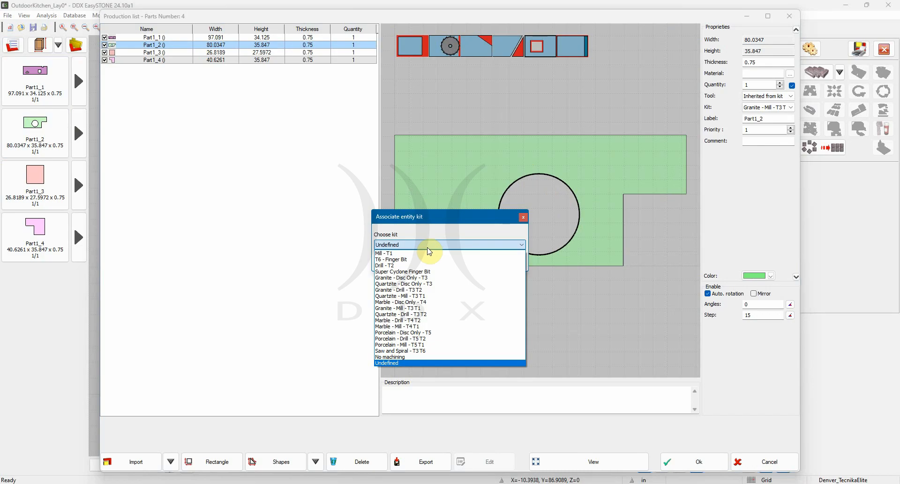
click(392, 254)
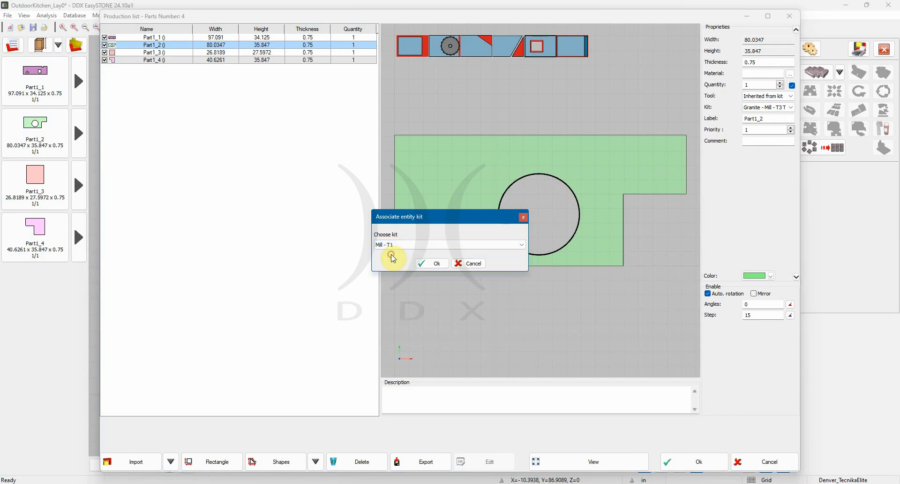
click(432, 266)
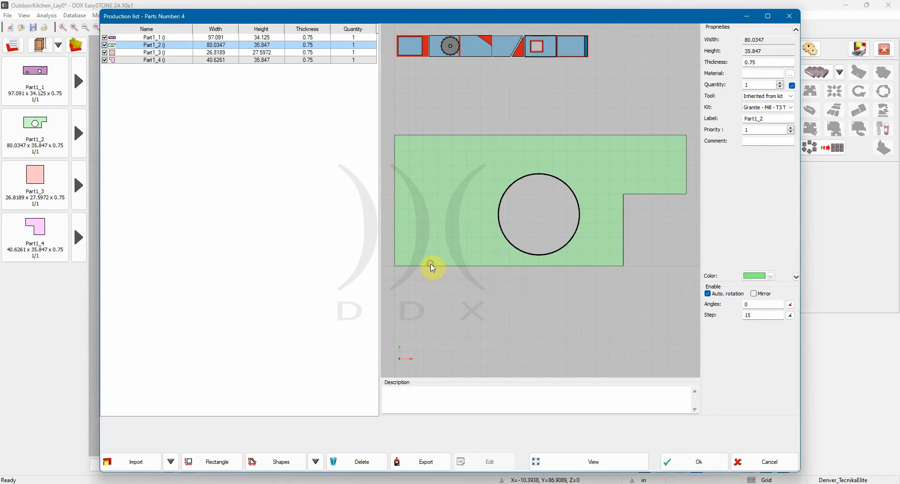
click(687, 466)
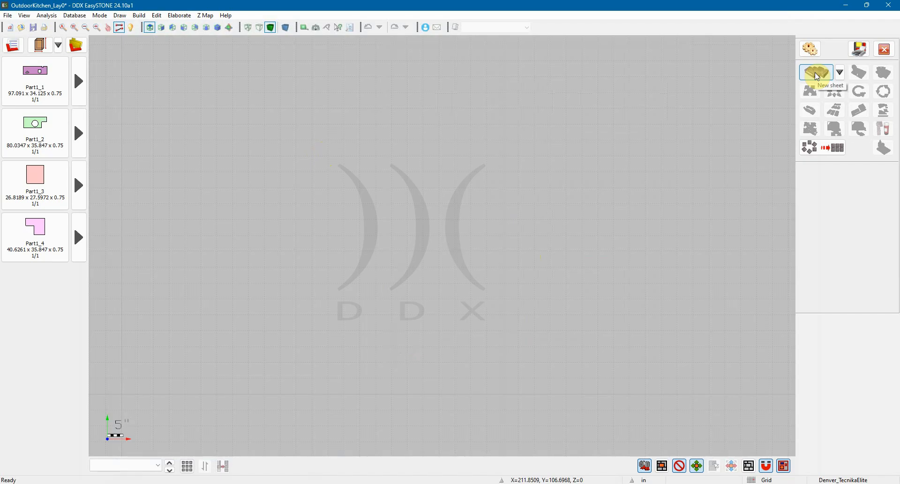
Open the sheet store for a new sheet, browse the stored slabs and select Voronko1
click(841, 72)
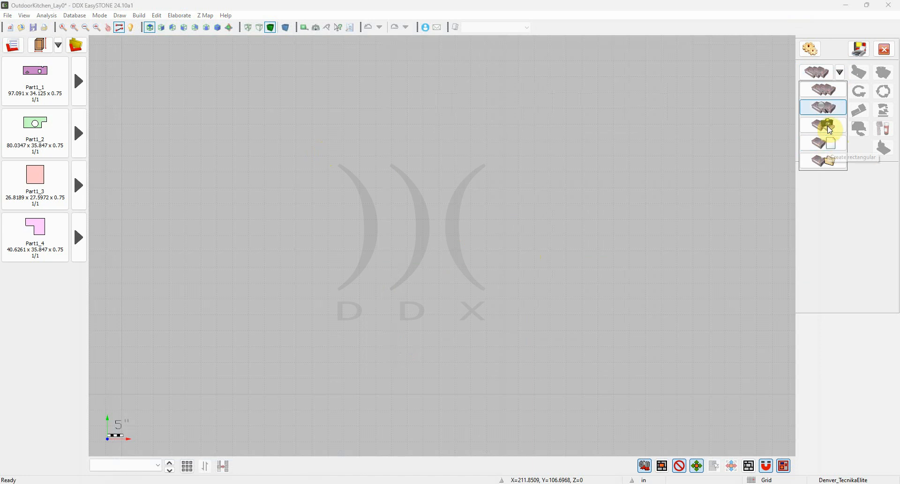
click(828, 95)
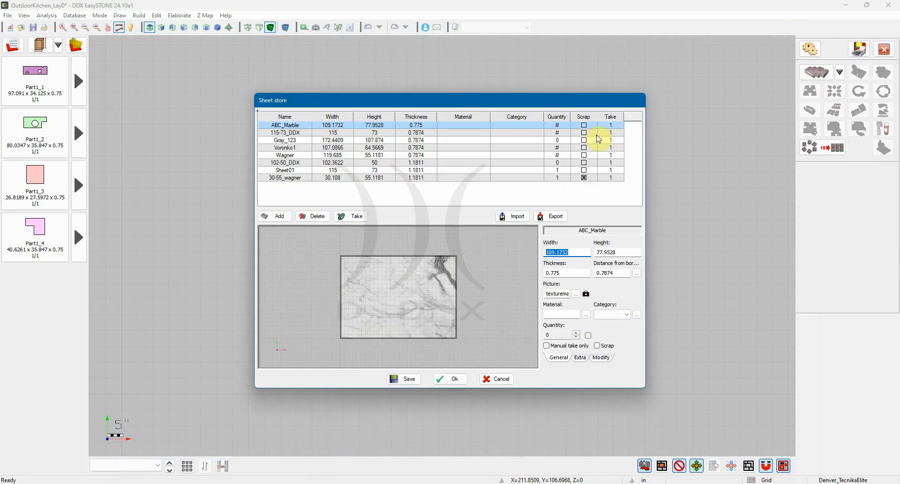
click(286, 133)
click(286, 140)
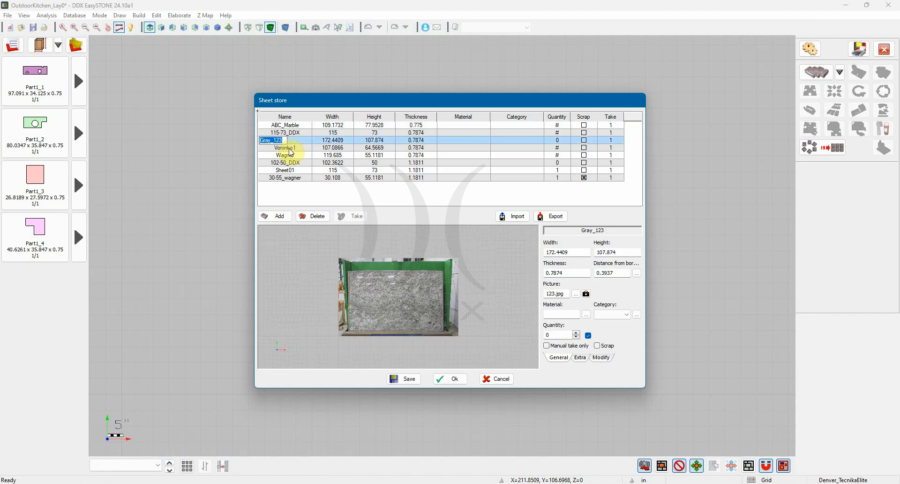
click(287, 148)
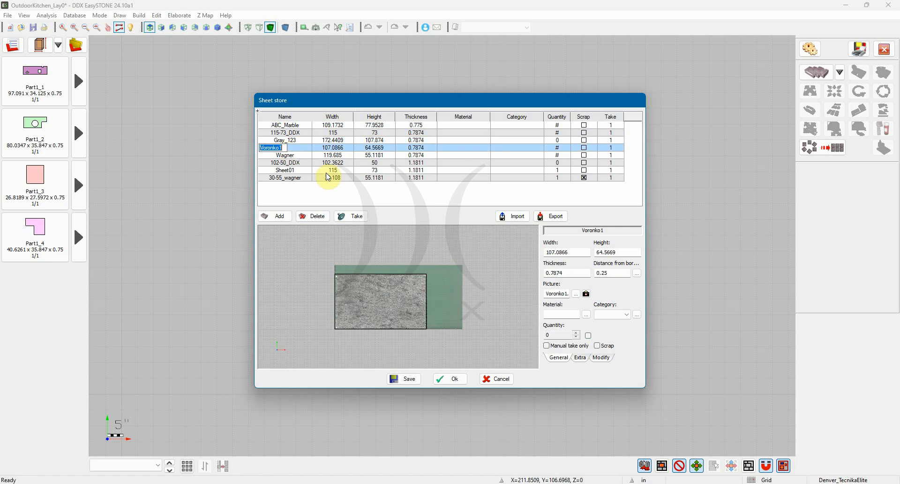
scroll(396, 289, up, 5)
scroll(396, 289, down, 3)
middle_drag(380, 296, 385, 290)
right_click(389, 286)
click(389, 287)
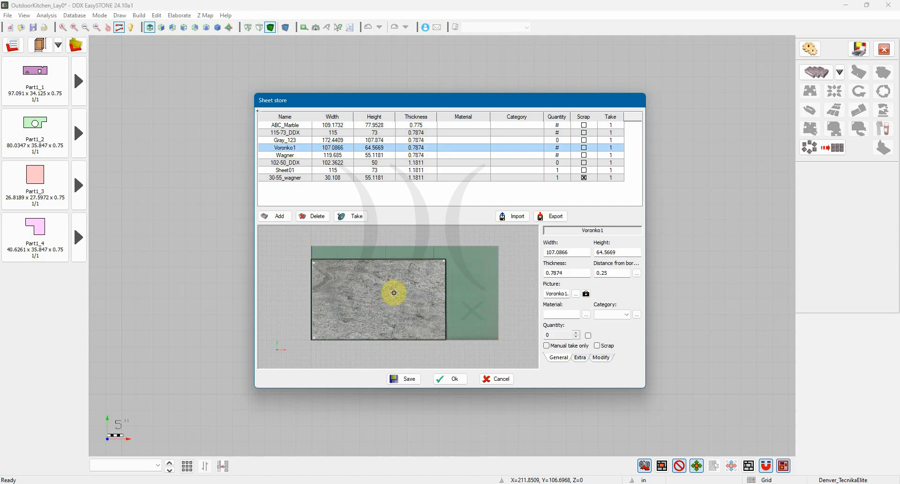
Take one Voronko1 sheet into the project and apply the sheet's properties to the pieces
click(352, 218)
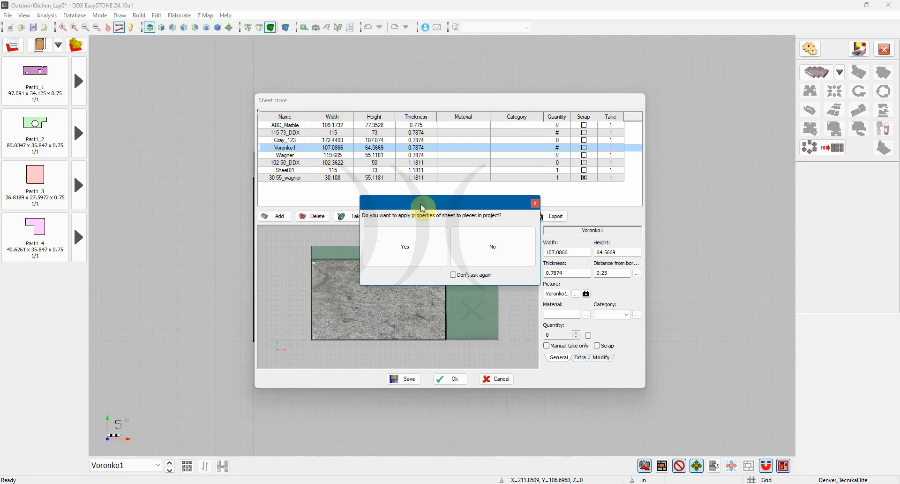
drag(423, 203, 303, 195)
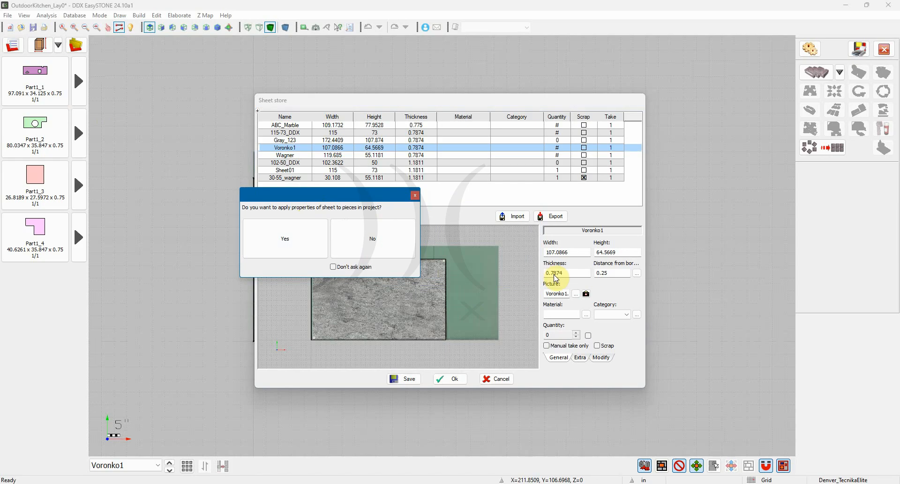
click(291, 243)
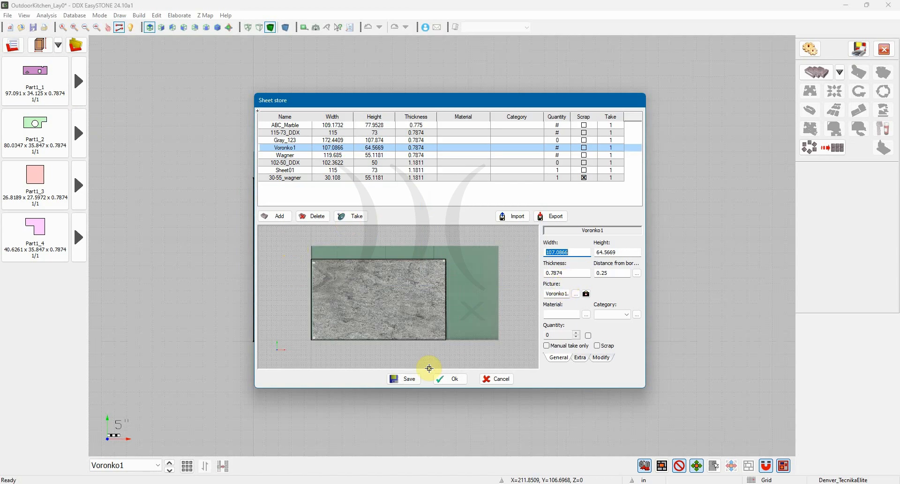
Take two more Voronko1 sheets from the store and accept the sheet selection
drag(411, 104, 386, 97)
click(335, 209)
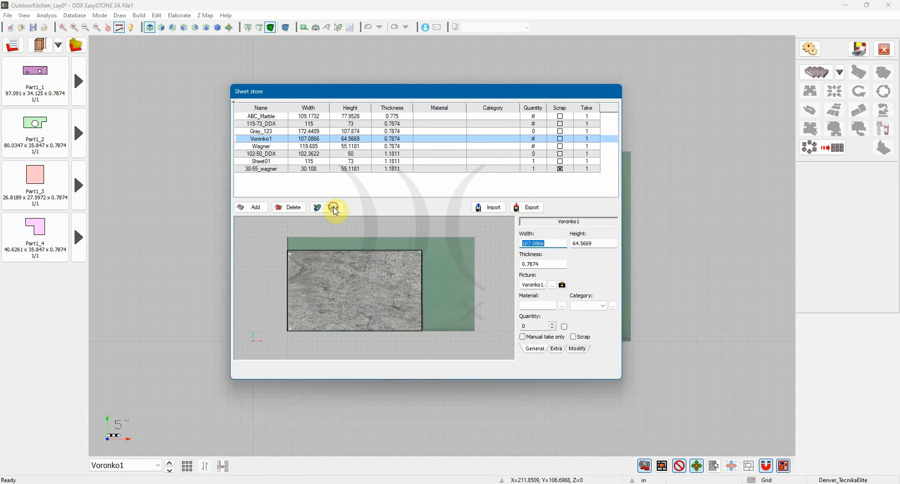
click(335, 208)
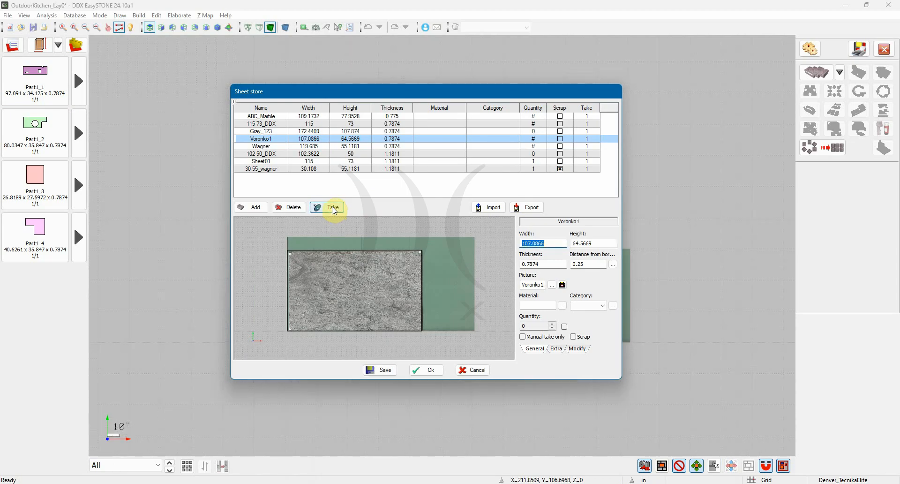
click(428, 370)
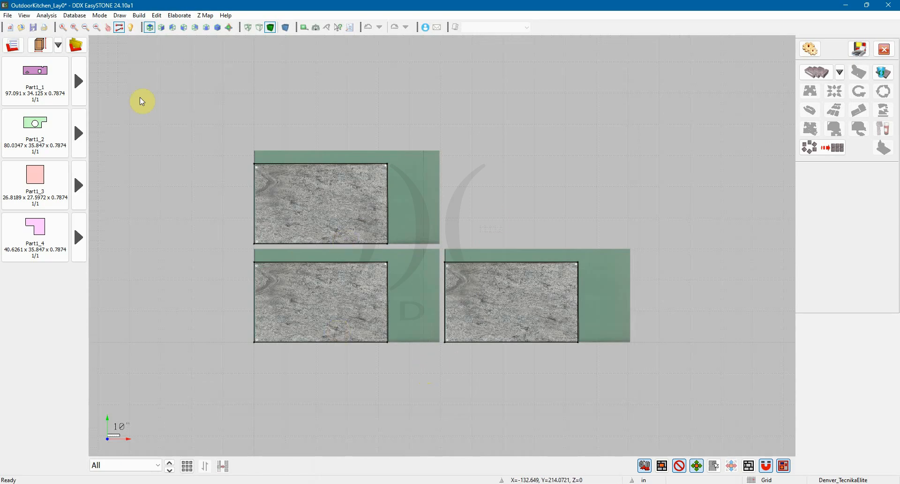
Run Automatic Nesting in Standard mode with the execution time set to Until completion
mouse_move(38, 89)
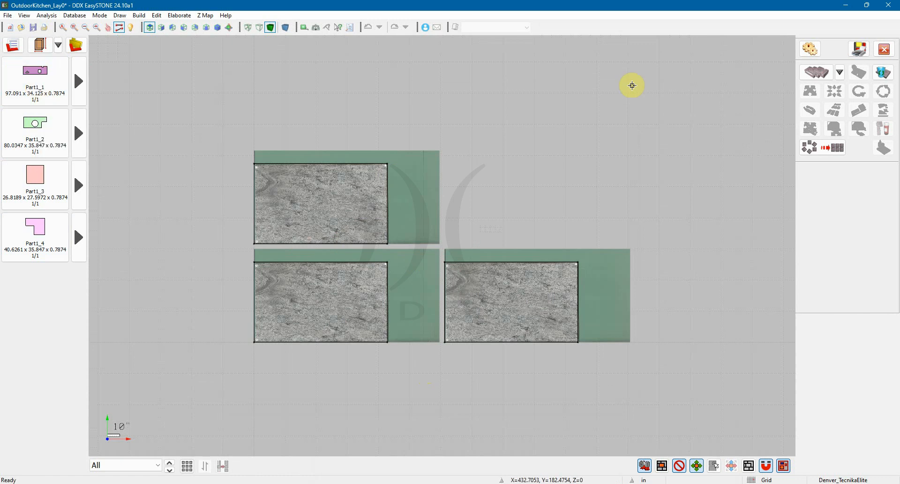
click(823, 151)
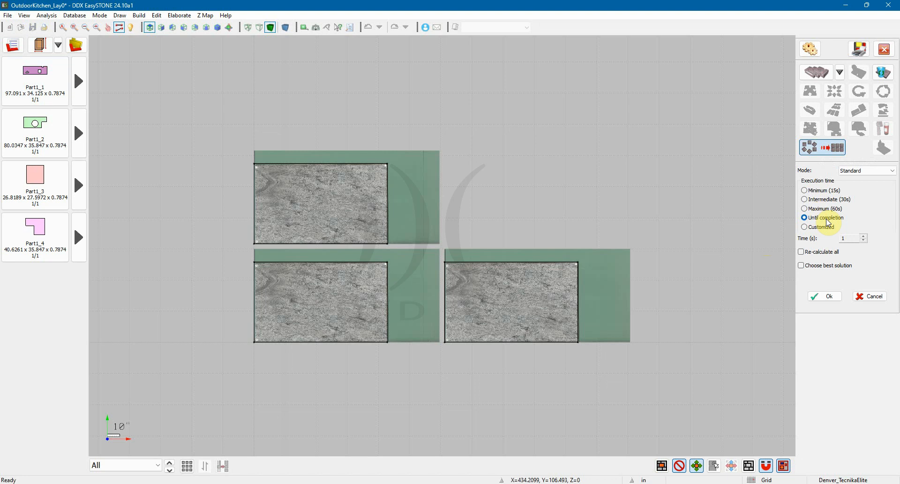
click(824, 297)
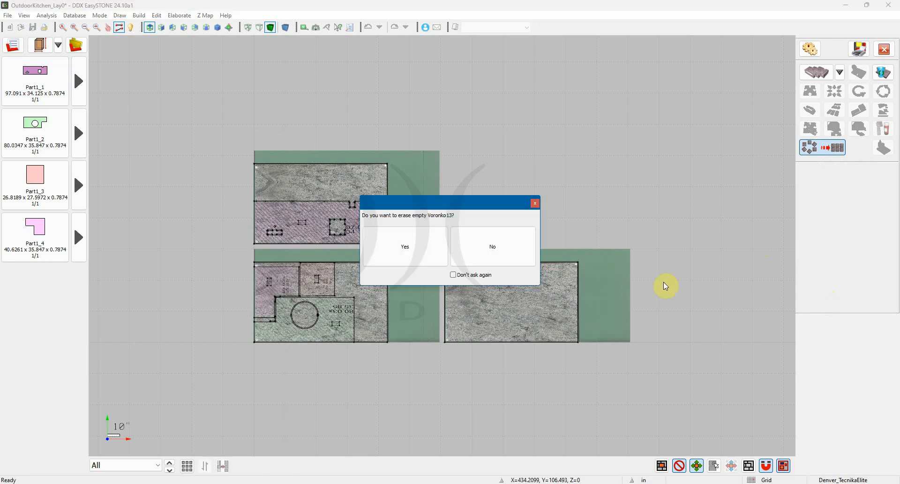
Erase the empty Voronko1 sheet left by the nesting and reset the parts arrangement
drag(465, 203, 581, 149)
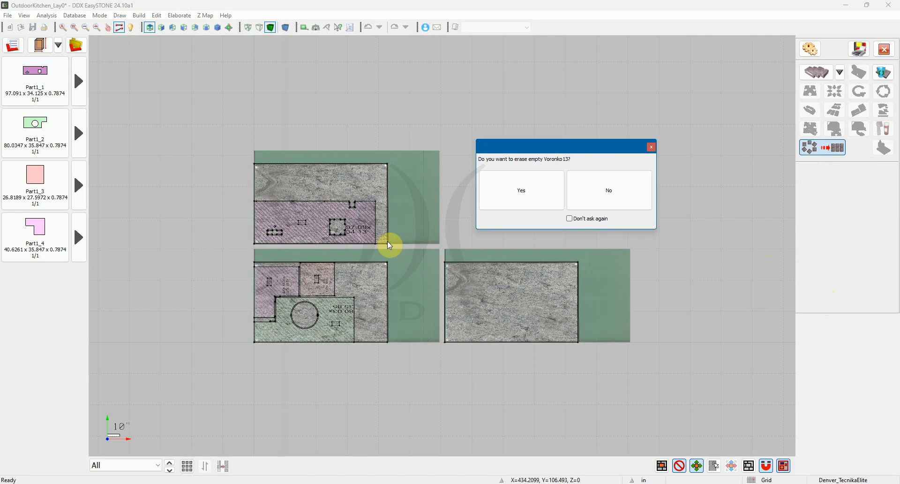
click(534, 206)
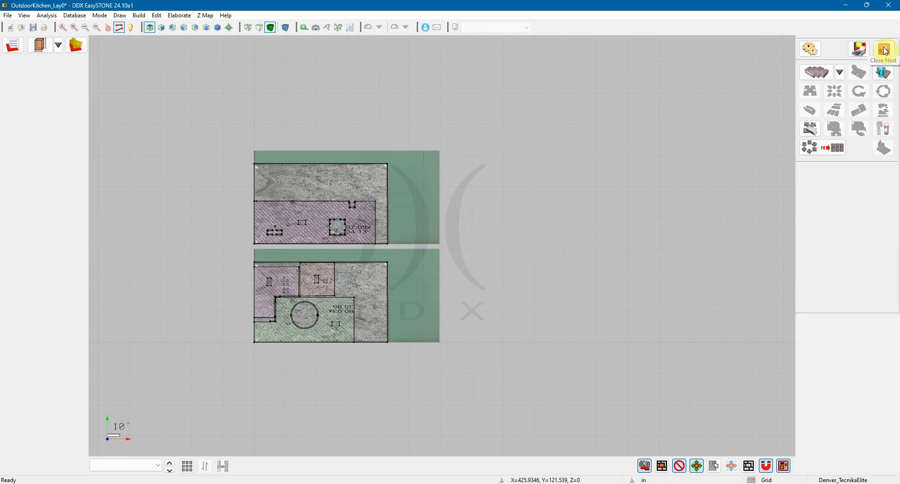
click(812, 135)
click(412, 256)
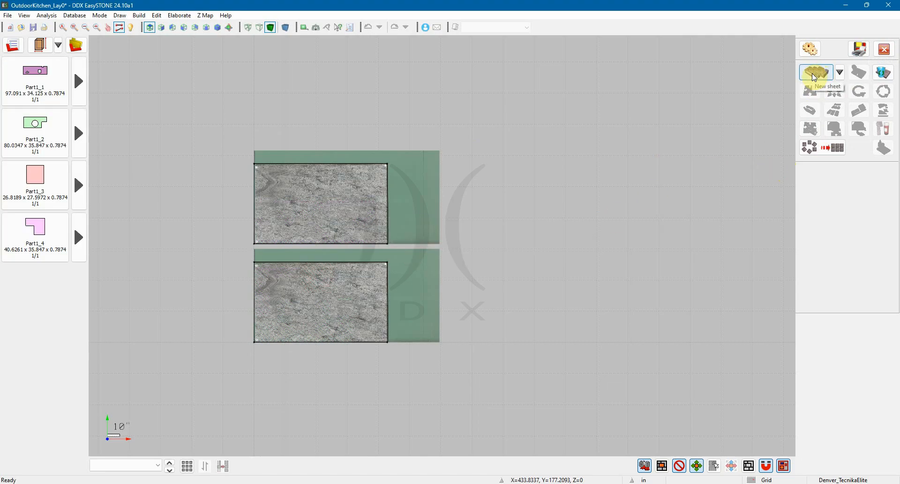
Take one more Voronko1 sheet from the sheet store and accept the selection
click(814, 75)
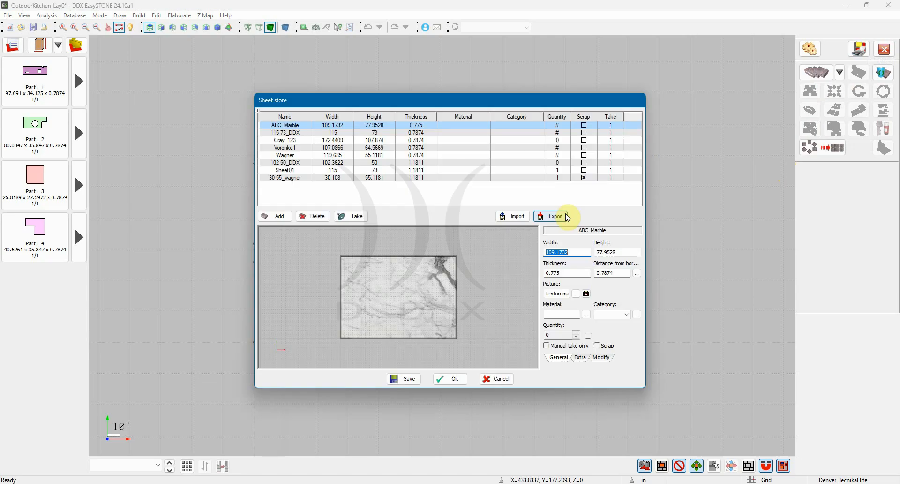
click(277, 147)
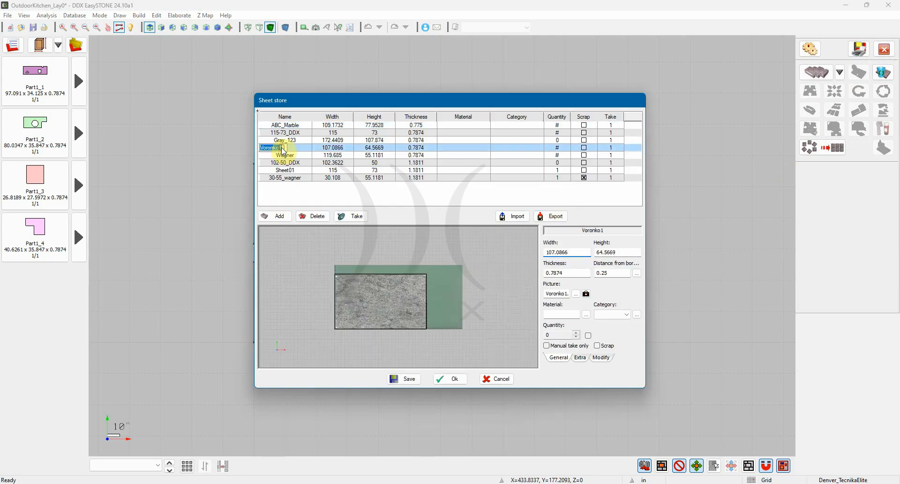
click(353, 218)
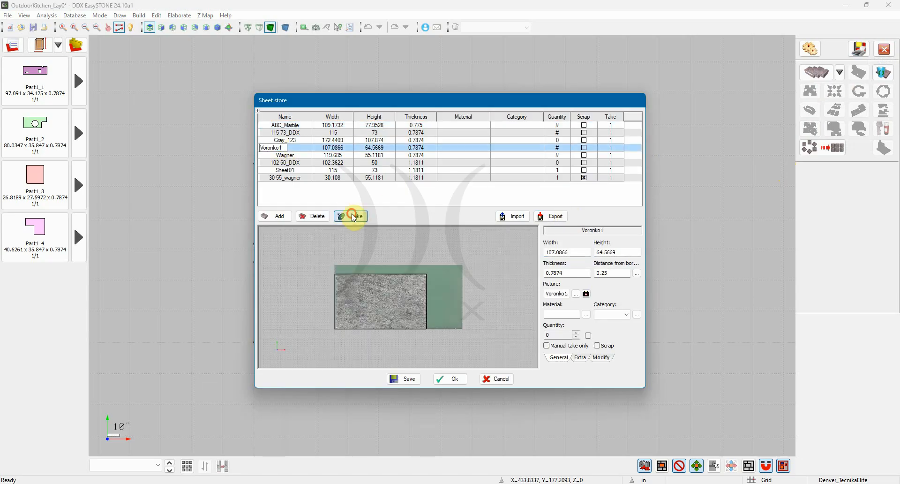
click(443, 381)
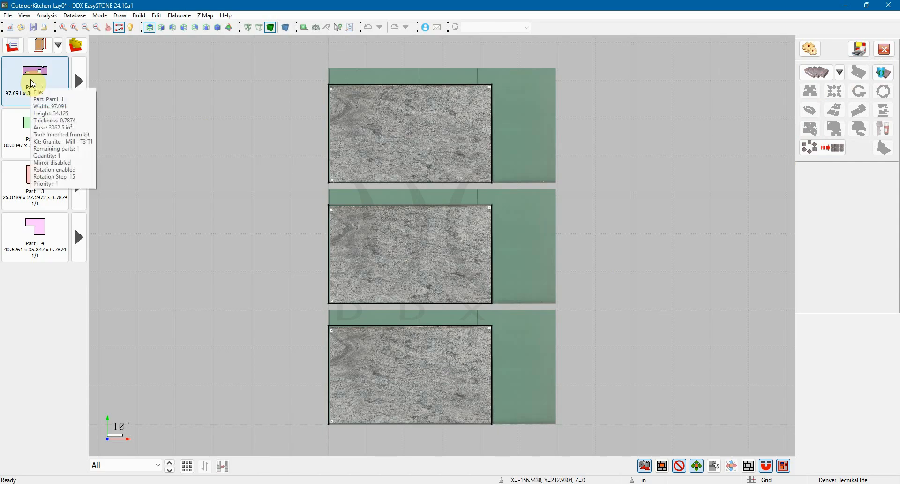
Place Part1_1 manually on the top slab and Part1_2 on the middle slab
drag(32, 83, 410, 148)
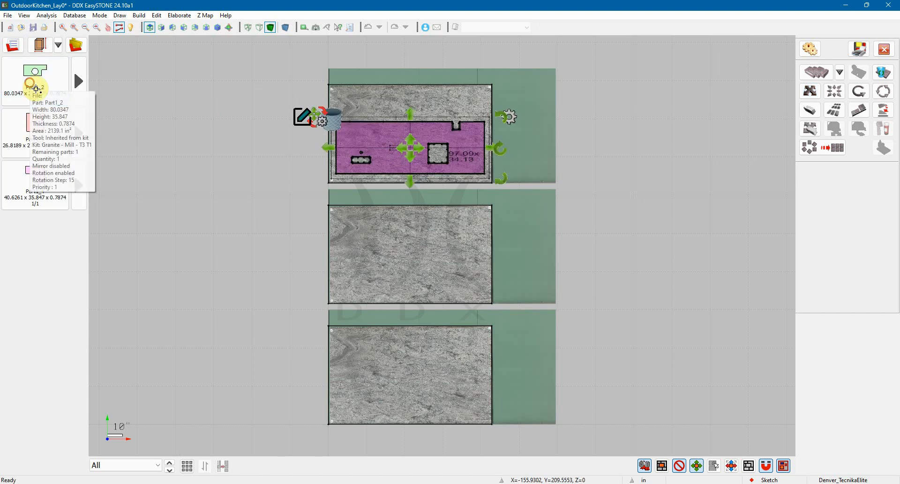
drag(33, 84, 414, 266)
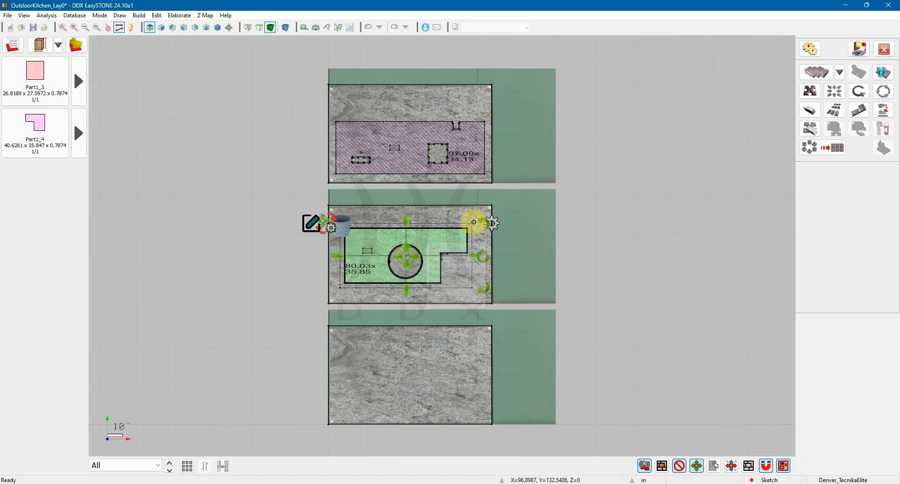
Rotate Part1_2 by 180° on the middle slab, set the rotation angle to 90, and move the part toward the slab's lower right
scroll(478, 221, up, 2)
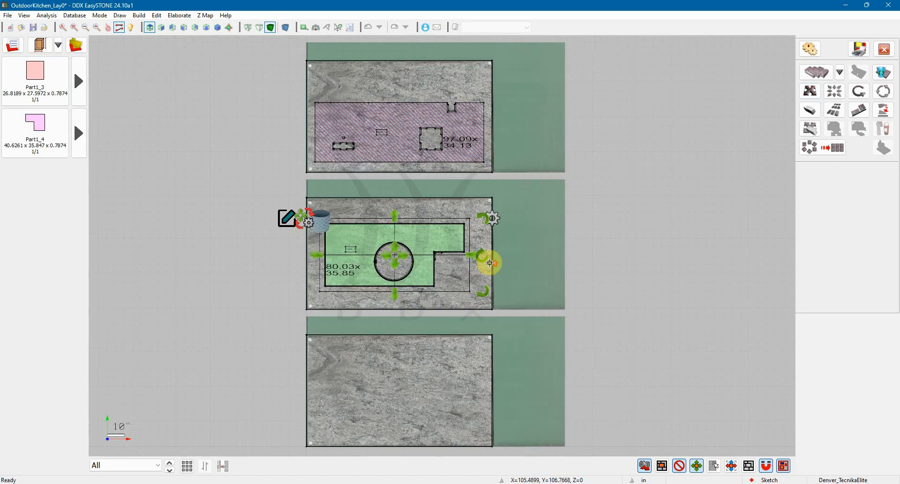
click(480, 214)
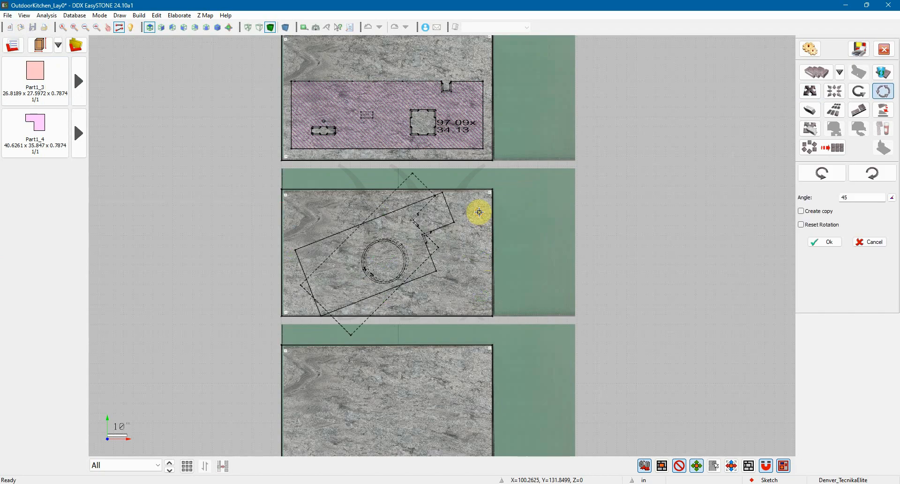
click(835, 180)
click(835, 180)
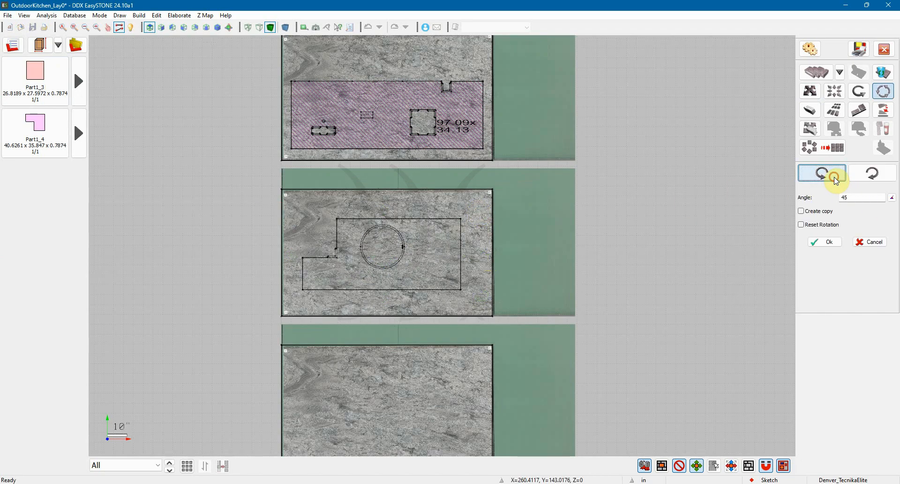
click(856, 197)
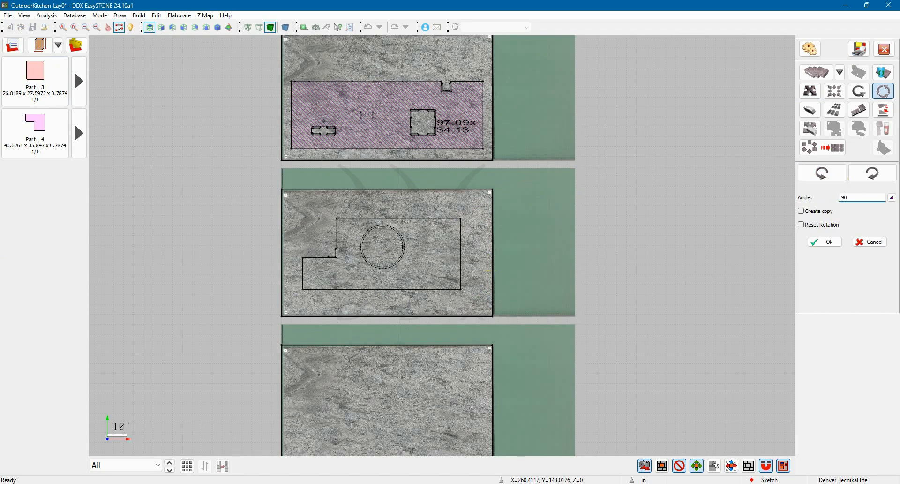
text(90)
click(822, 174)
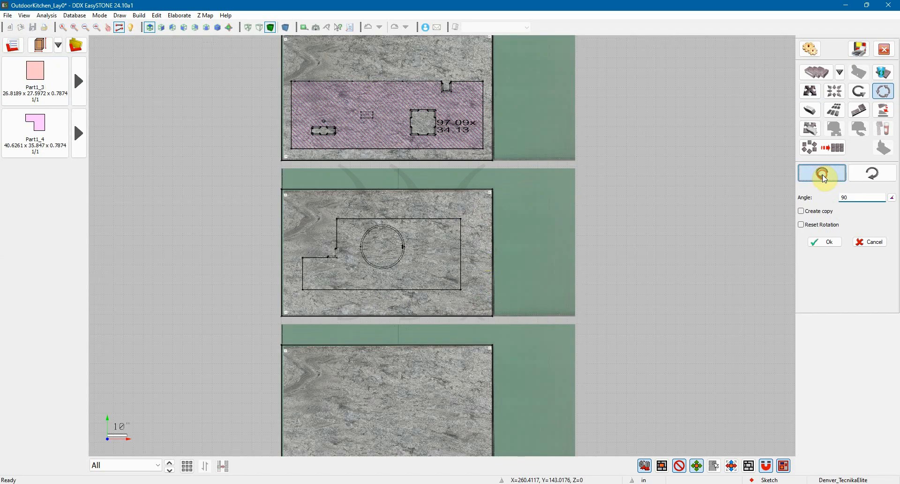
click(824, 178)
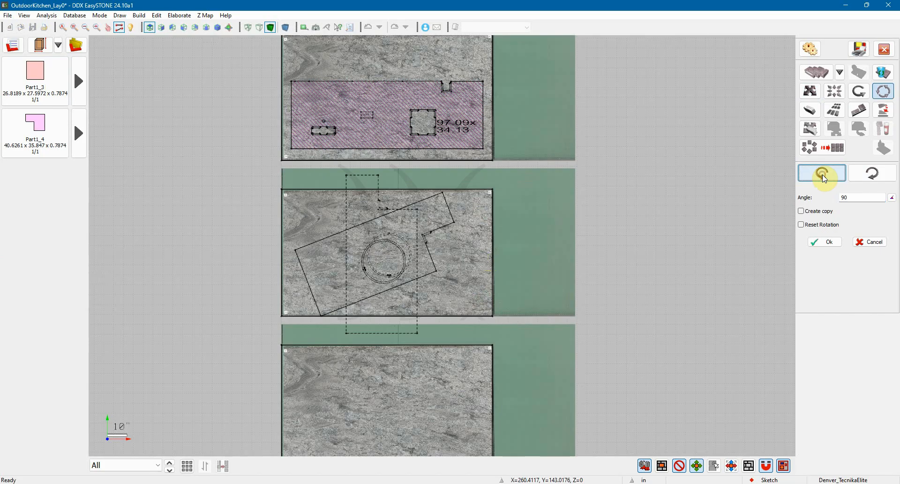
click(826, 244)
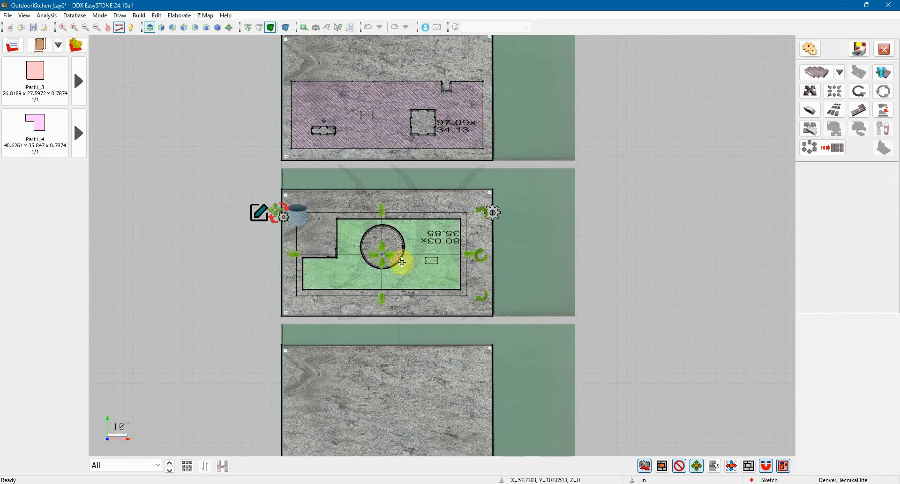
click(382, 254)
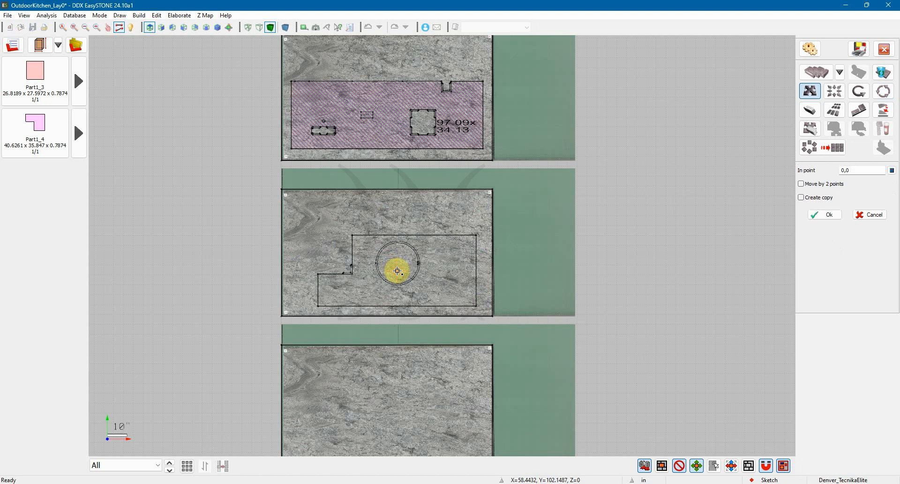
click(399, 270)
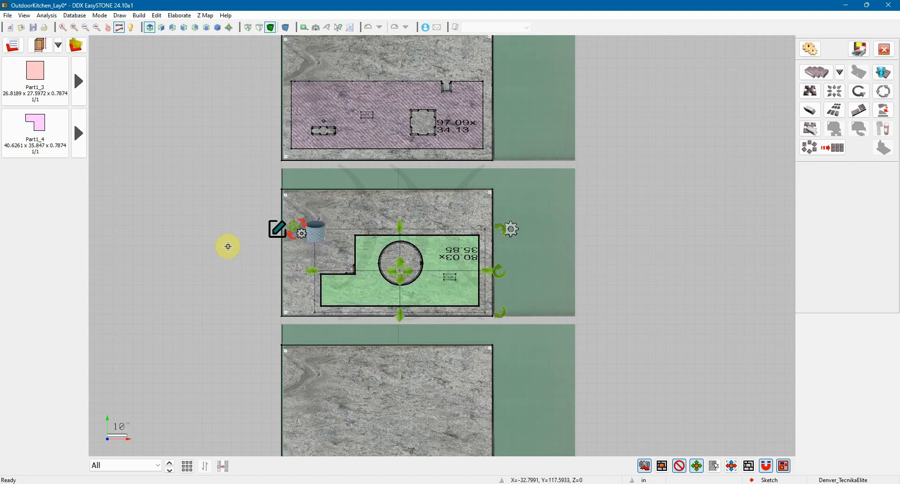
Place Part1_4 in the upper right and Part1_3 in the lower left of the bottom slab
scroll(214, 239, down, 1)
middle_drag(198, 266, 207, 199)
click(32, 123)
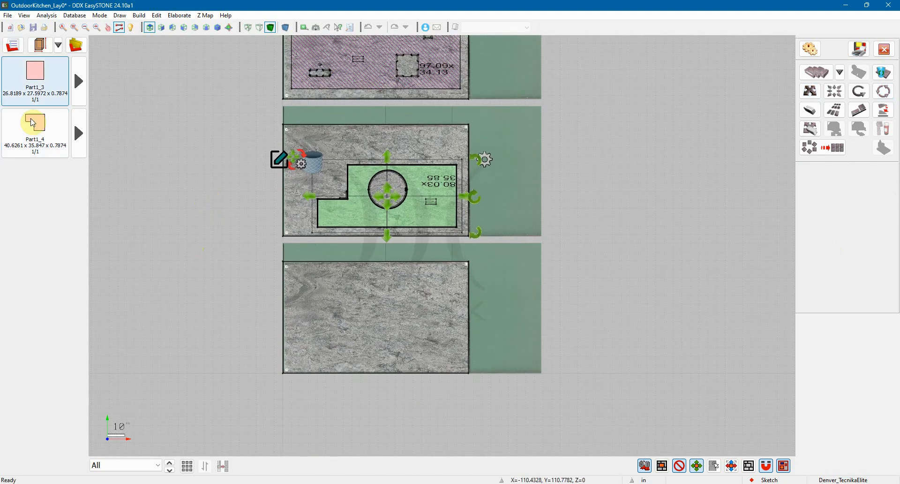
drag(33, 122, 139, 250)
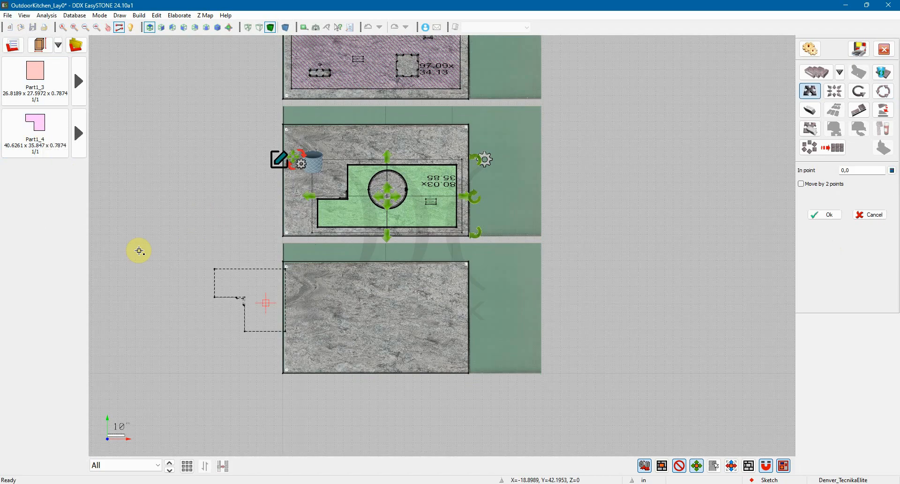
click(422, 303)
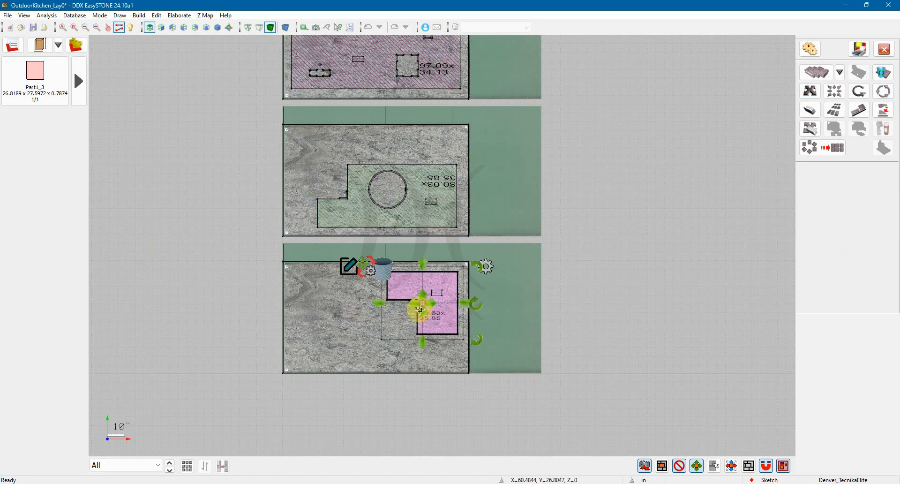
drag(37, 99, 321, 329)
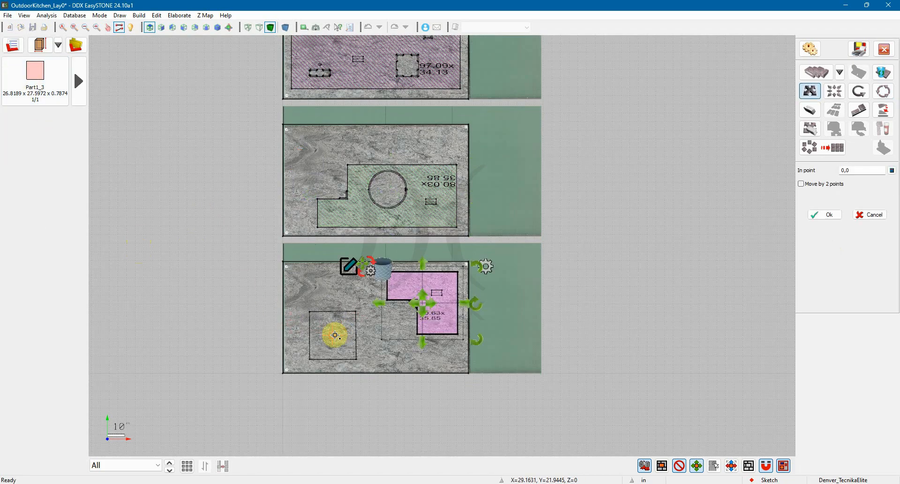
click(326, 343)
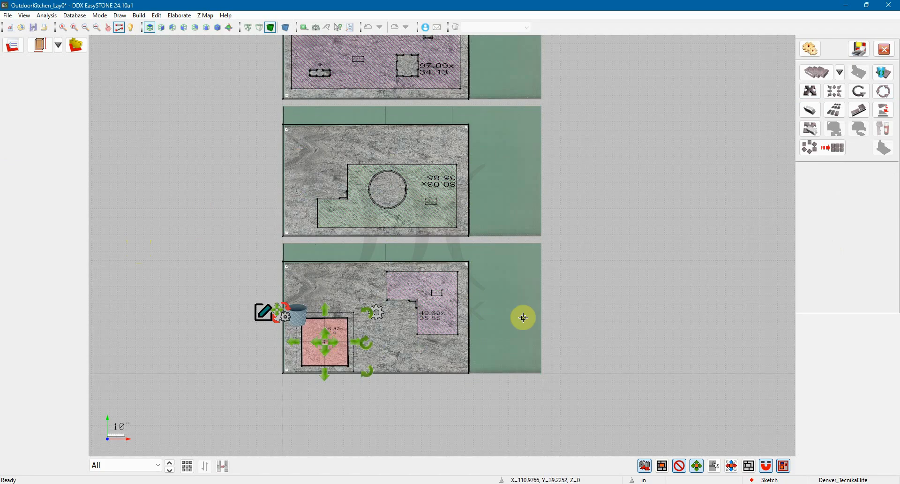
Open the Parts composition preview beside the slabs, focusing on the seam between Part1_2 and Part1_4
middle_drag(395, 248, 616, 323)
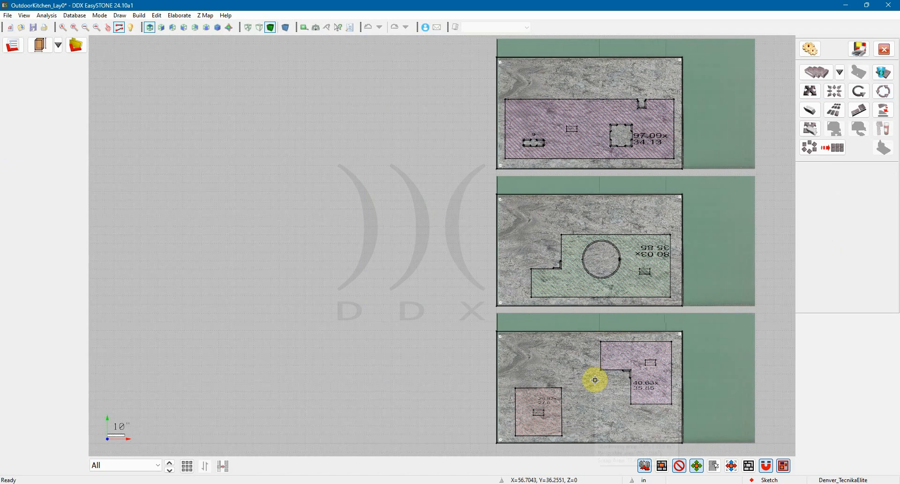
click(748, 466)
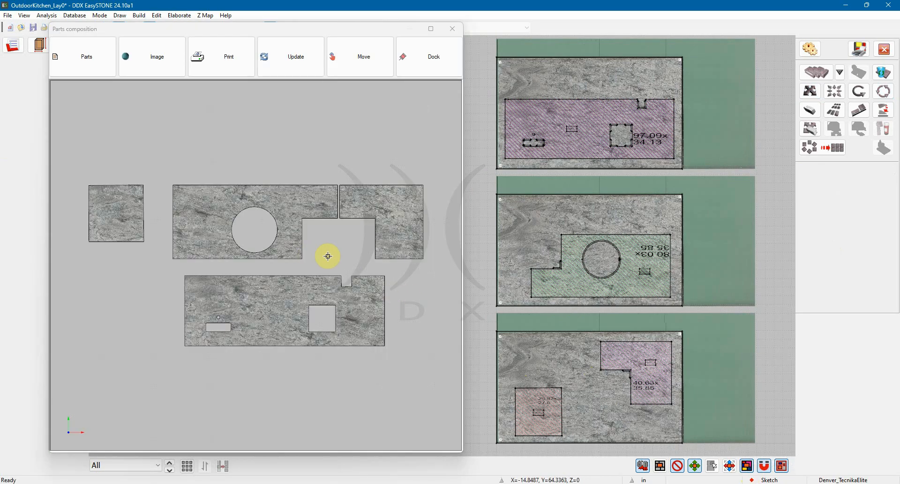
scroll(329, 255, up, 1)
scroll(330, 255, up, 1)
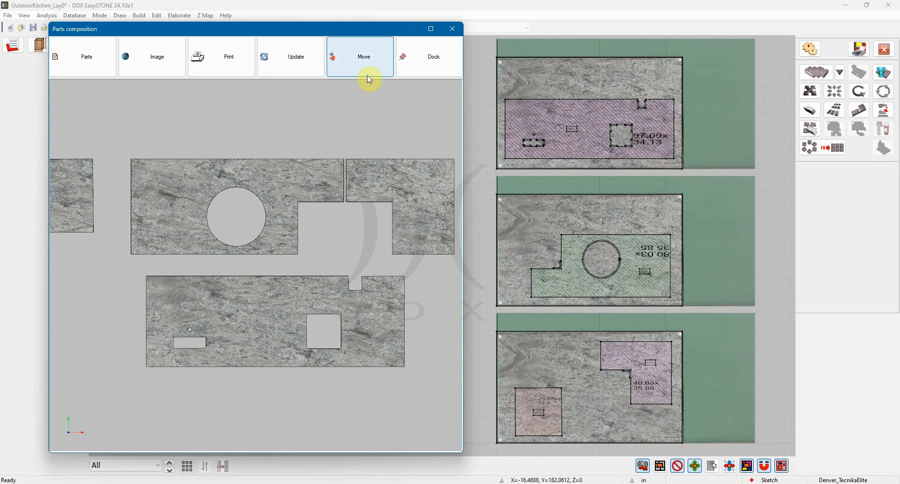
scroll(343, 179, up, 4)
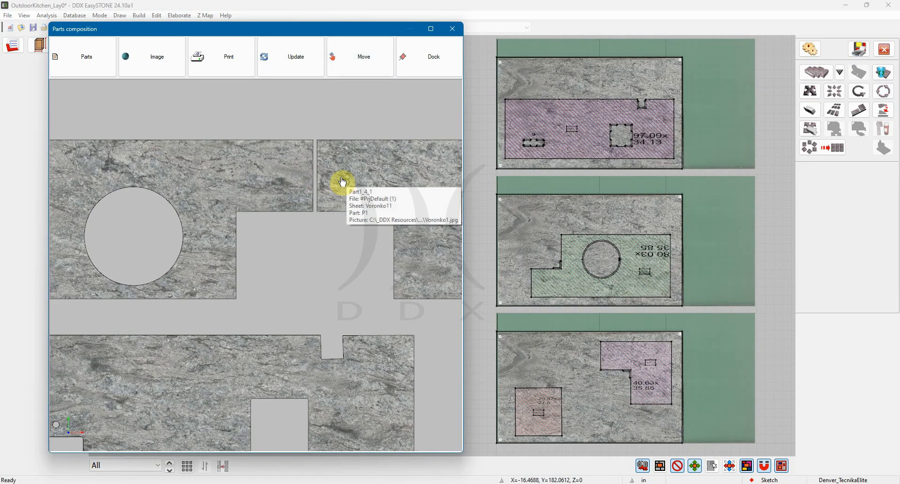
Switch the composition to Magnet, snap Part1_4 flush against Part1_2 to close their seam, and return to Move
click(361, 59)
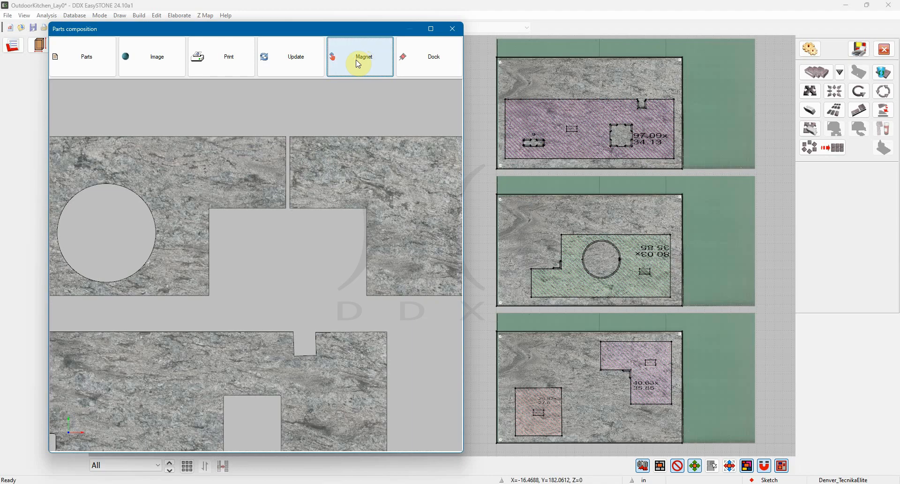
drag(335, 173, 345, 205)
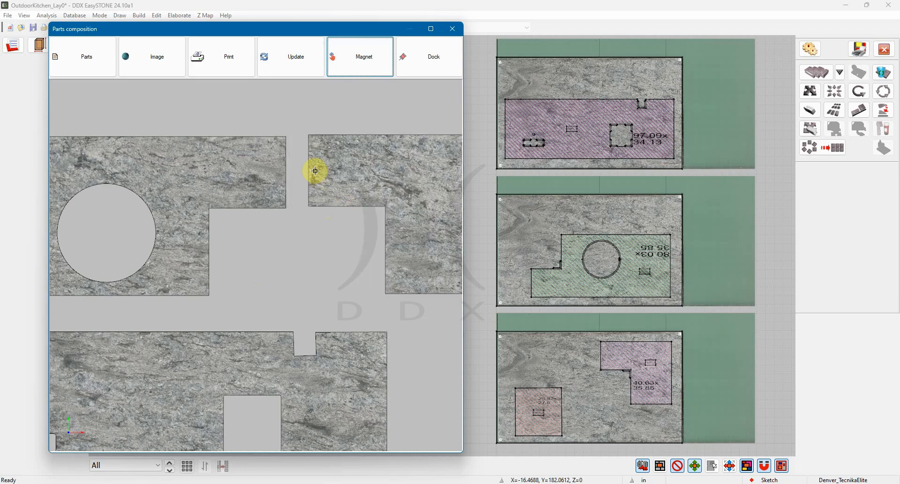
drag(315, 171, 295, 168)
scroll(270, 164, down, 1)
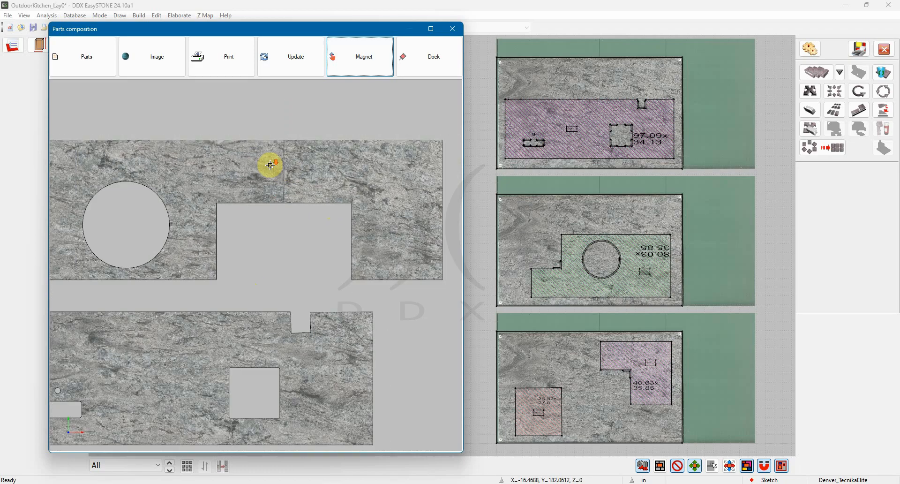
scroll(269, 169, up, 4)
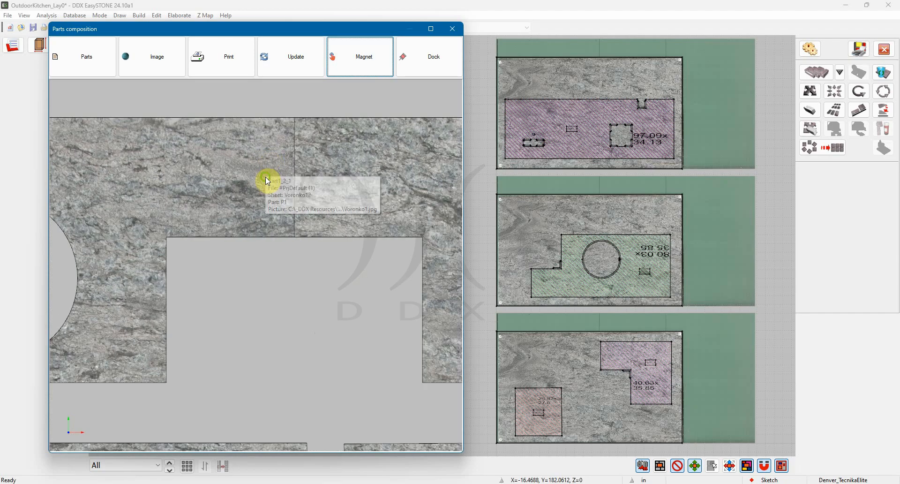
click(360, 58)
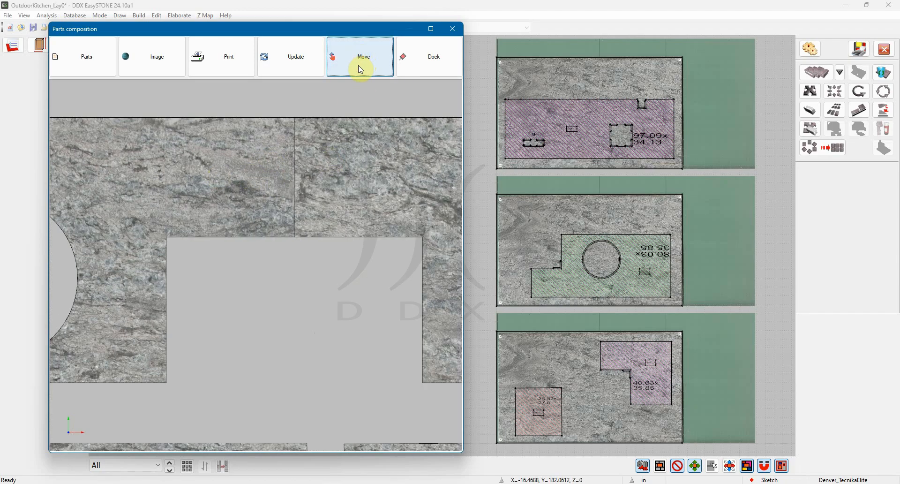
drag(307, 191, 272, 195)
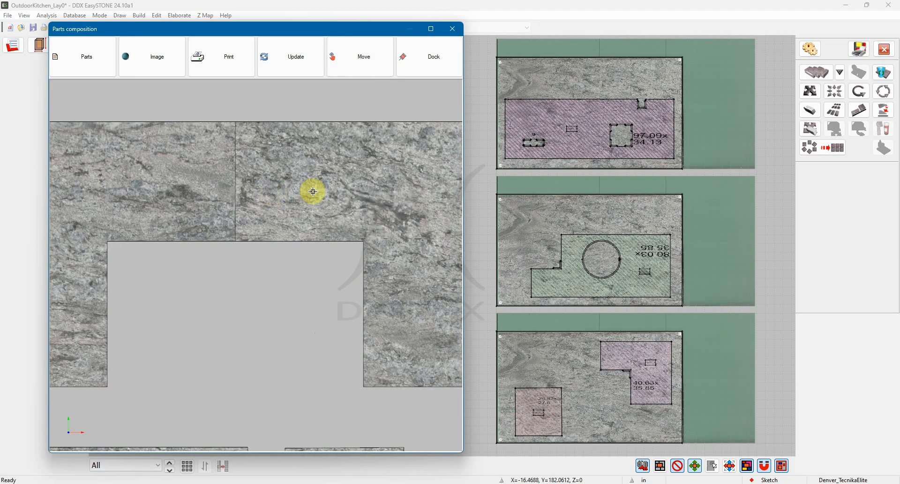
Move Part1_4 slightly down and left on the bottom slab to match the veining across its seam with Part1_2
click(648, 360)
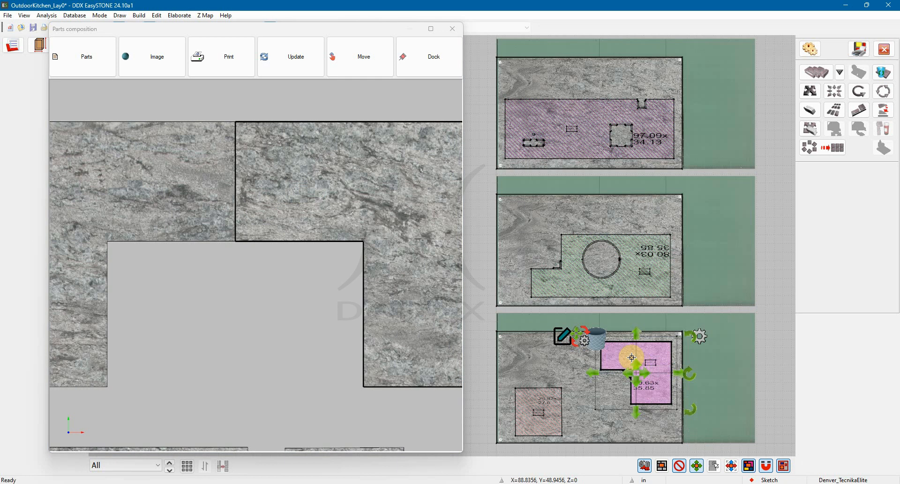
click(636, 372)
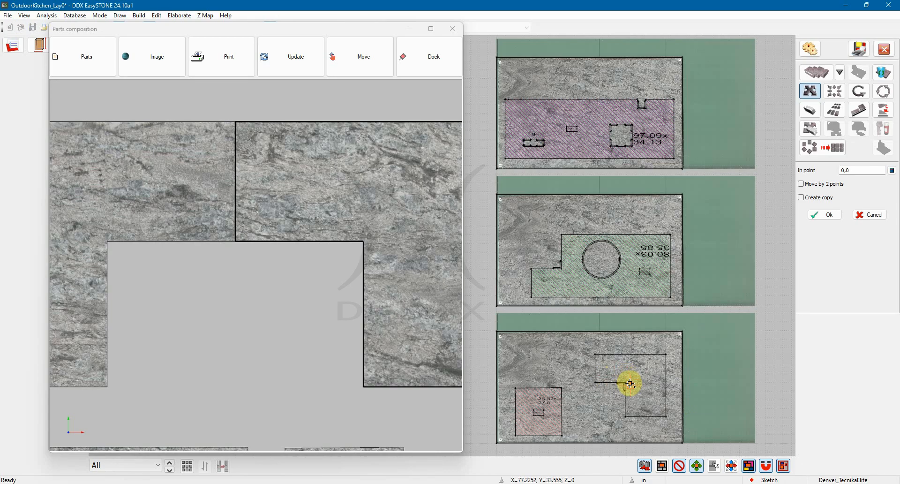
click(630, 388)
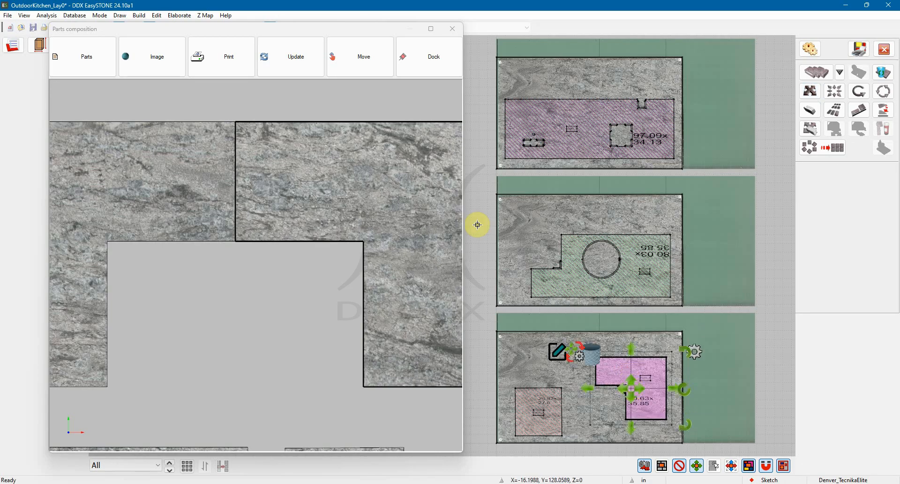
Move Part1_2 slightly right and up on the middle slab to match the veining across its seam with Part1_4
middle_drag(288, 330, 303, 330)
scroll(303, 330, down, 3)
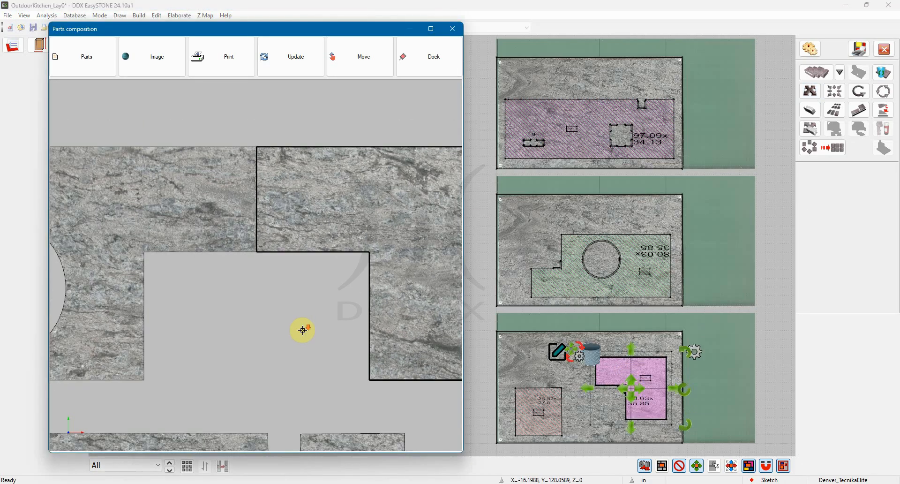
click(217, 205)
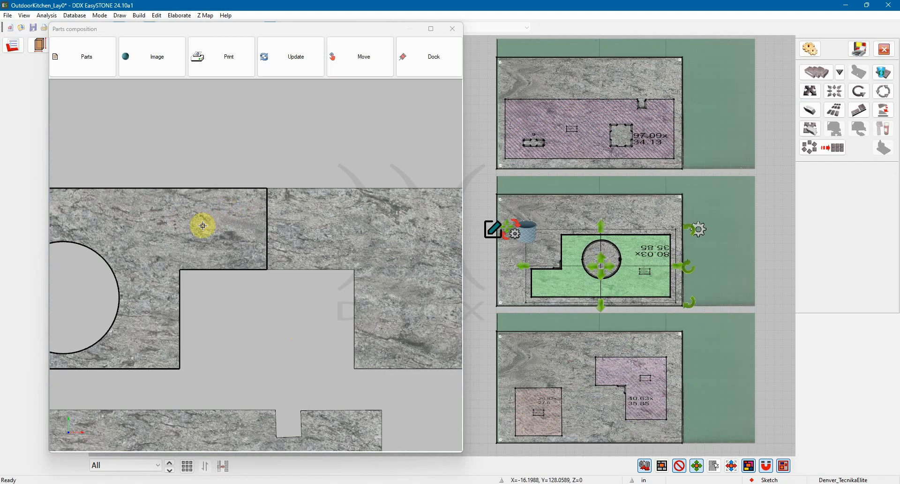
click(188, 228)
drag(192, 228, 210, 225)
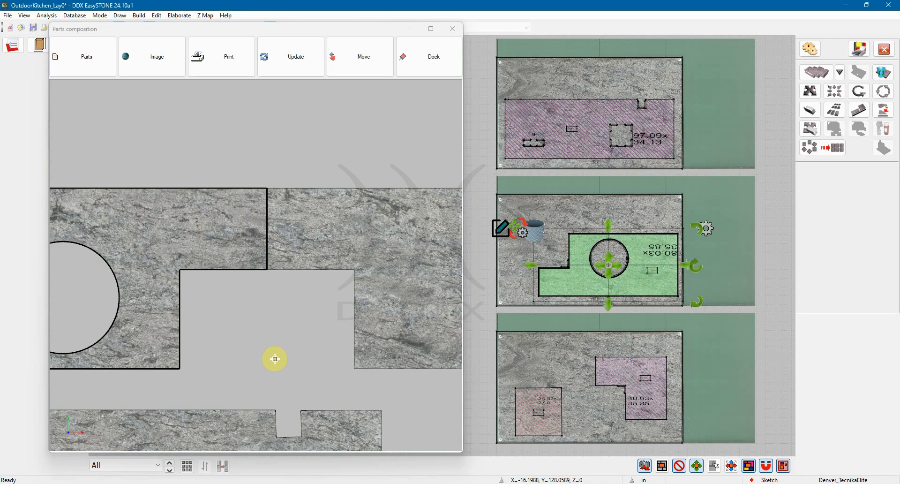
Review the veining across all the composed parts and close the Parts composition preview
click(267, 338)
scroll(270, 339, down, 5)
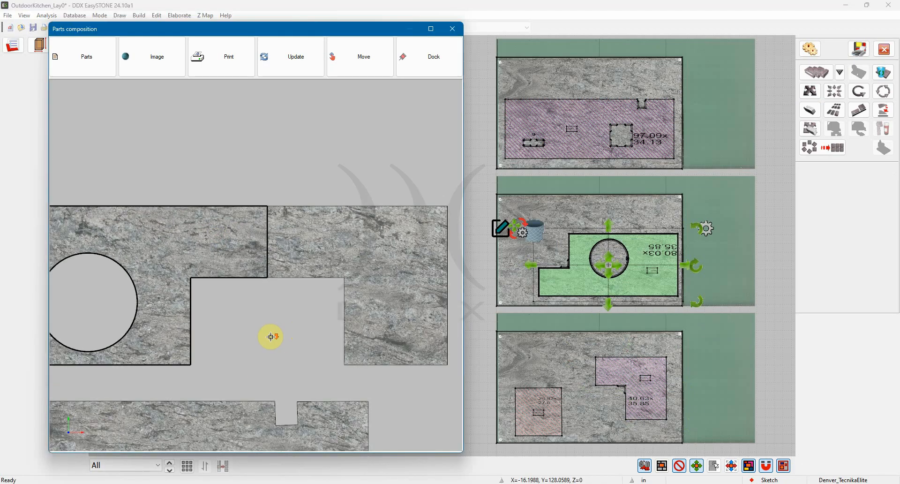
middle_drag(325, 243, 322, 245)
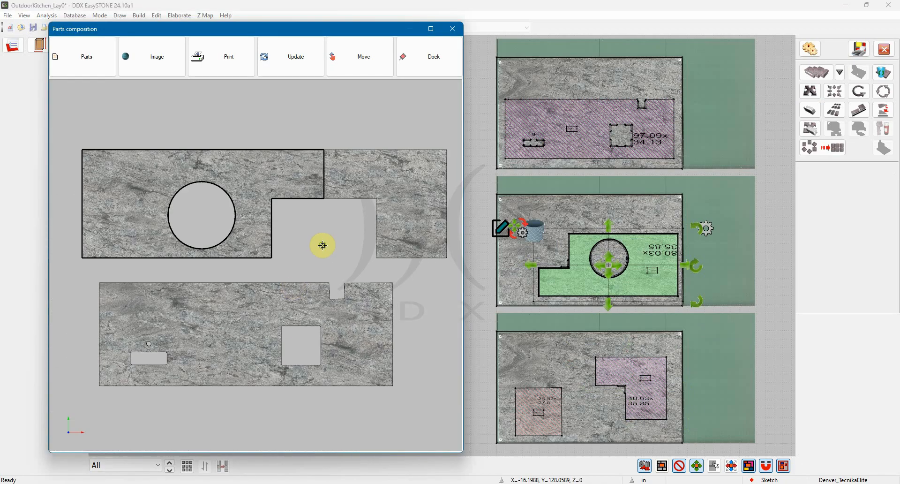
scroll(322, 244, down, 1)
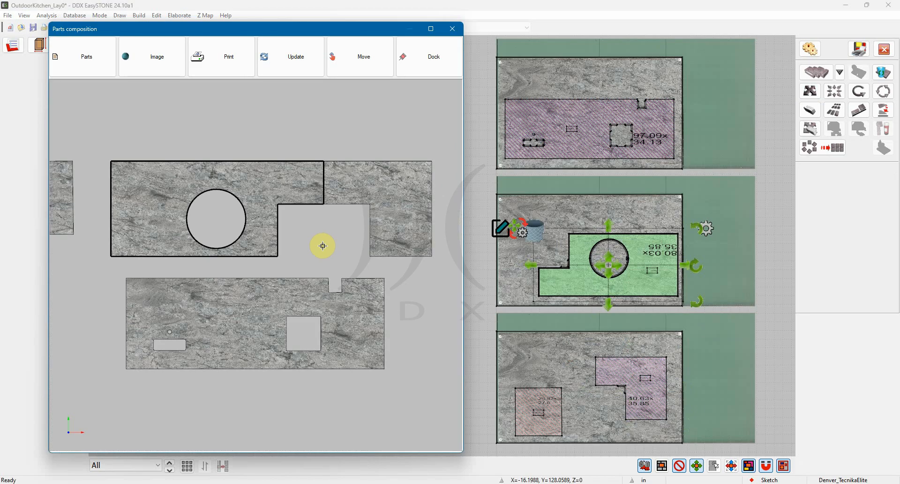
middle_drag(323, 245, 340, 250)
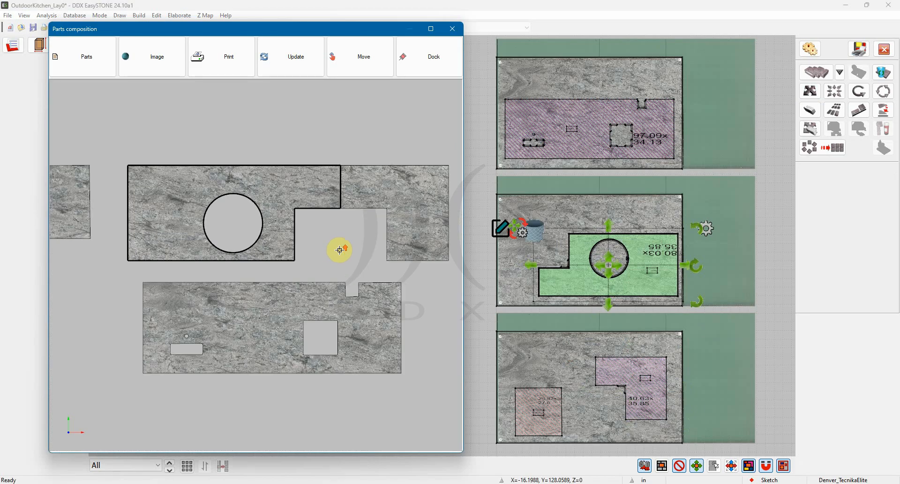
click(453, 30)
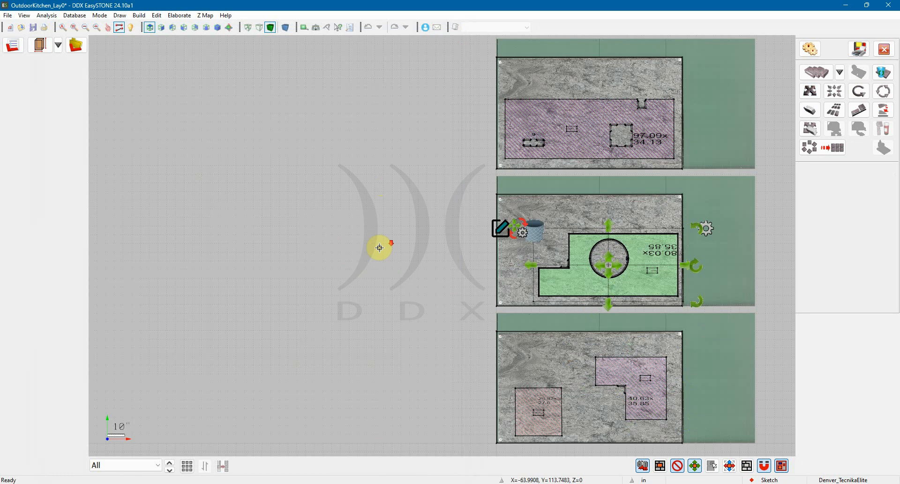
Close the nest, keeping the current arrangement of parts on the three slabs
scroll(392, 241, down, 1)
middle_drag(392, 241, 271, 262)
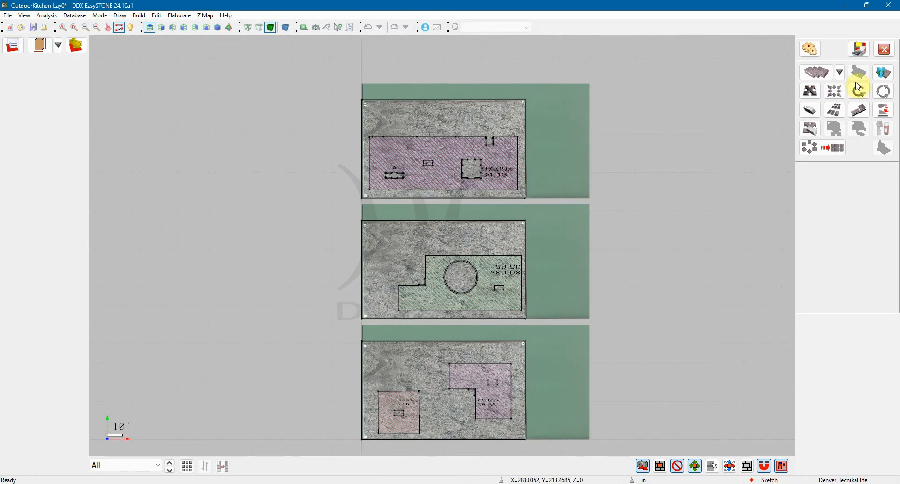
click(883, 53)
click(779, 155)
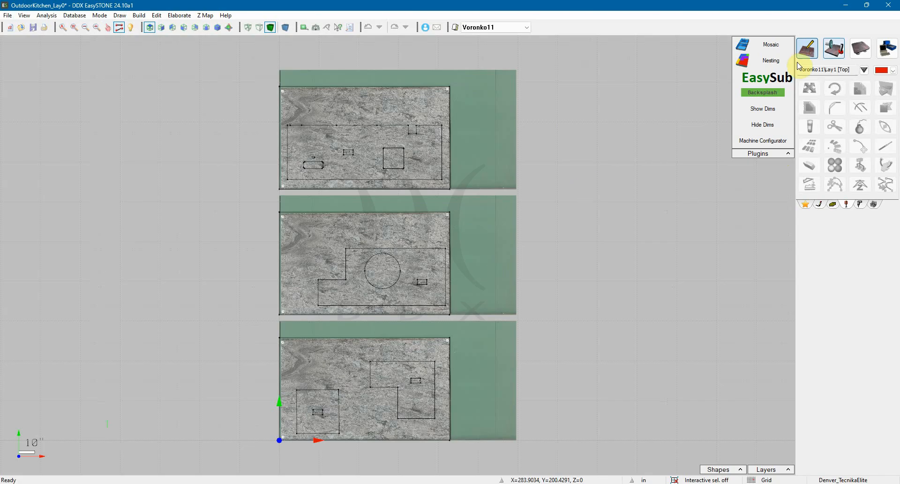
Open the machining environment for slab Voronko11 and inspect the toolpaths of Part1_4, including its inner corner, and of Part1_3
click(835, 49)
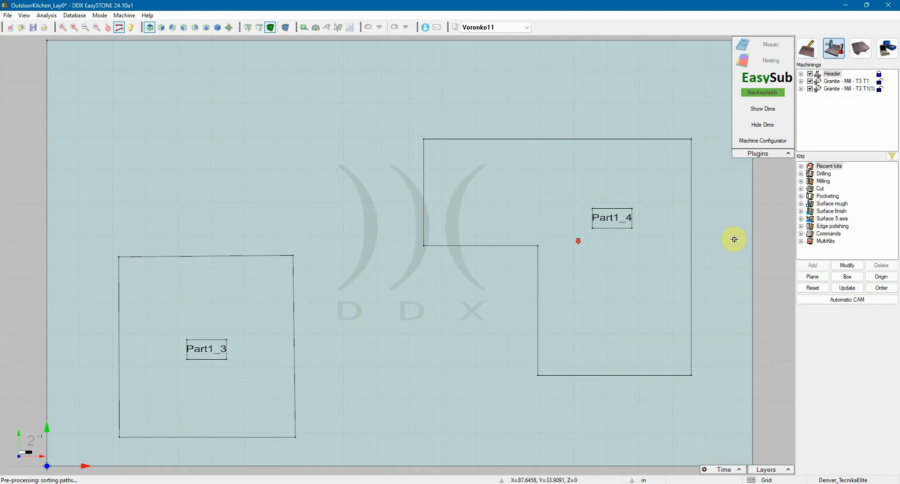
scroll(551, 243, down, 4)
middle_drag(537, 244, 478, 246)
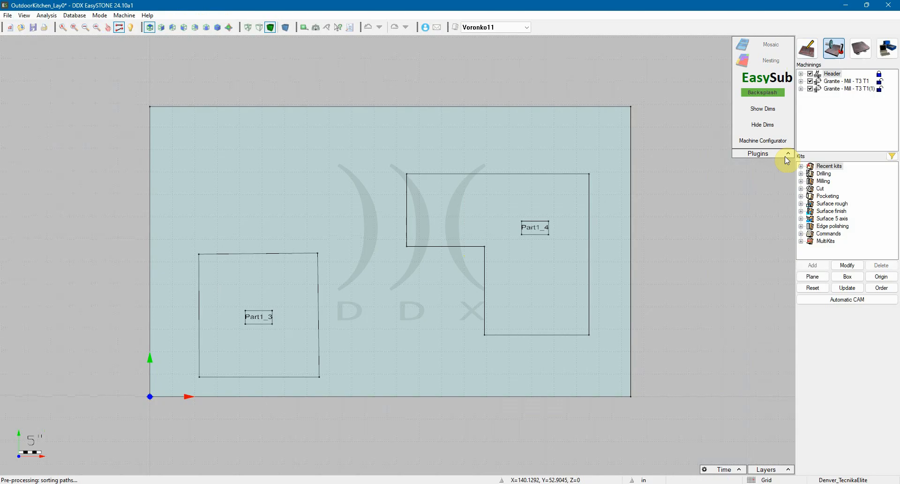
click(845, 81)
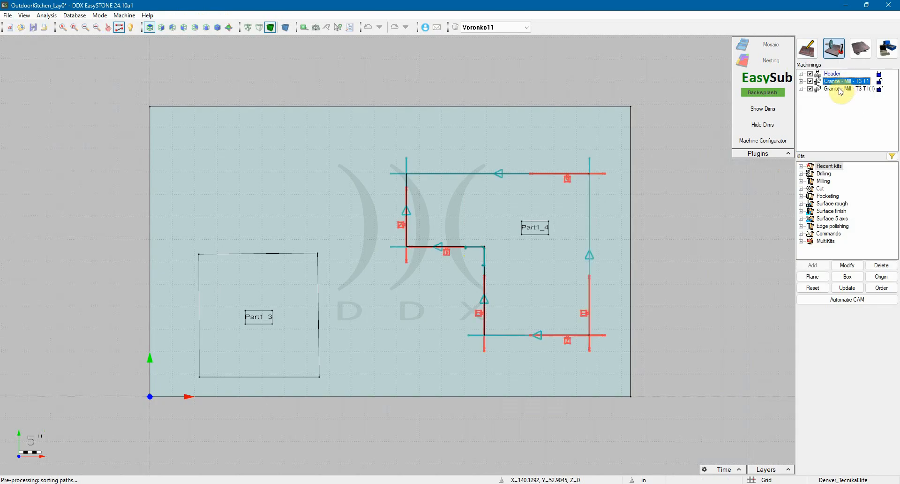
scroll(464, 253, up, 3)
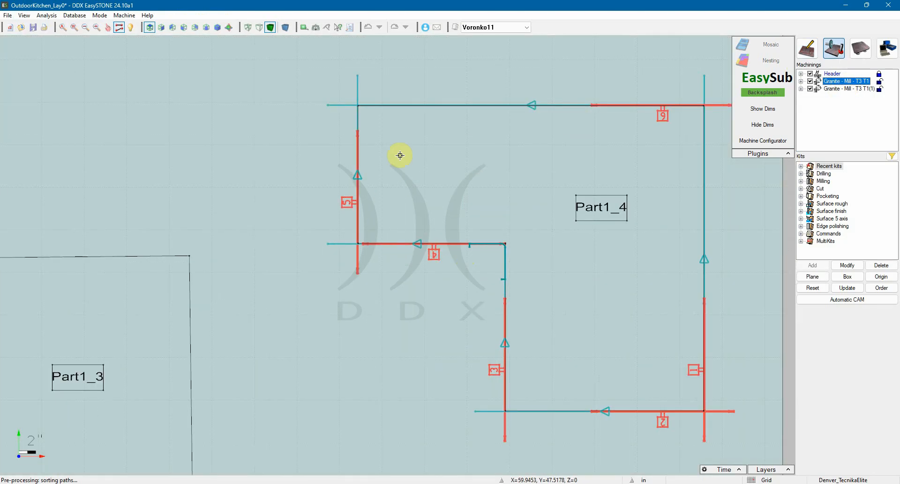
scroll(495, 256, up, 2)
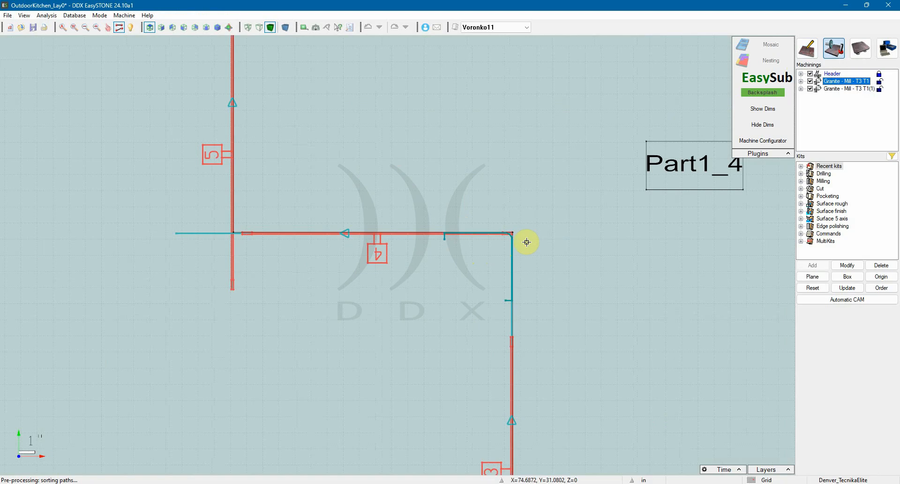
scroll(480, 241, down, 3)
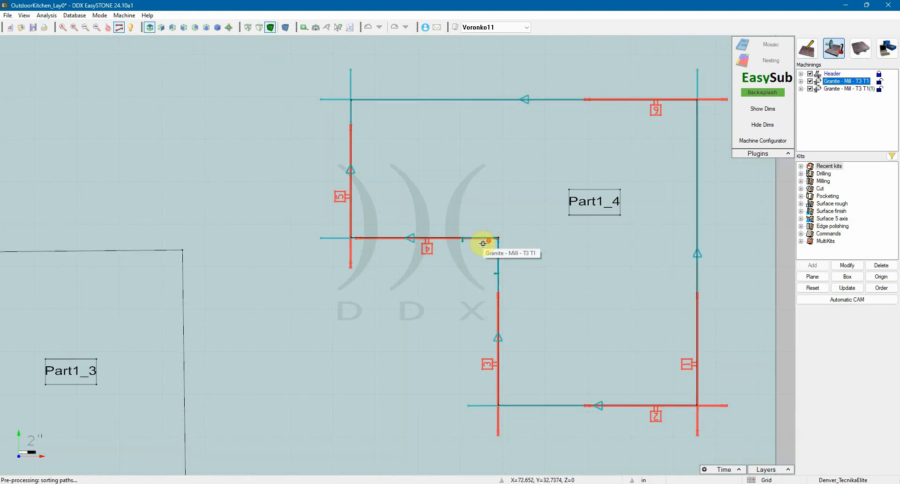
click(835, 90)
scroll(468, 261, down, 3)
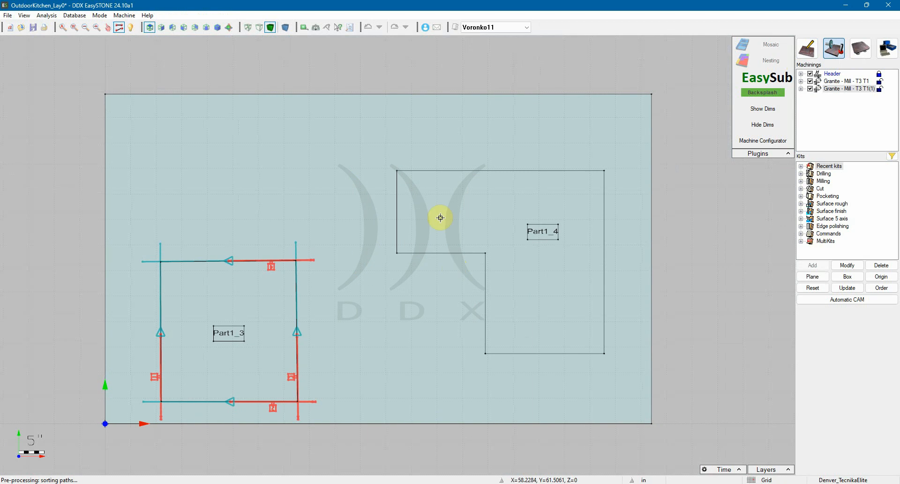
View slabs Voronko12 and Voronko13, and examine the Granite - Mill toolpaths T3 T1(1), (2) and (3) on Part1_1
click(476, 29)
click(482, 42)
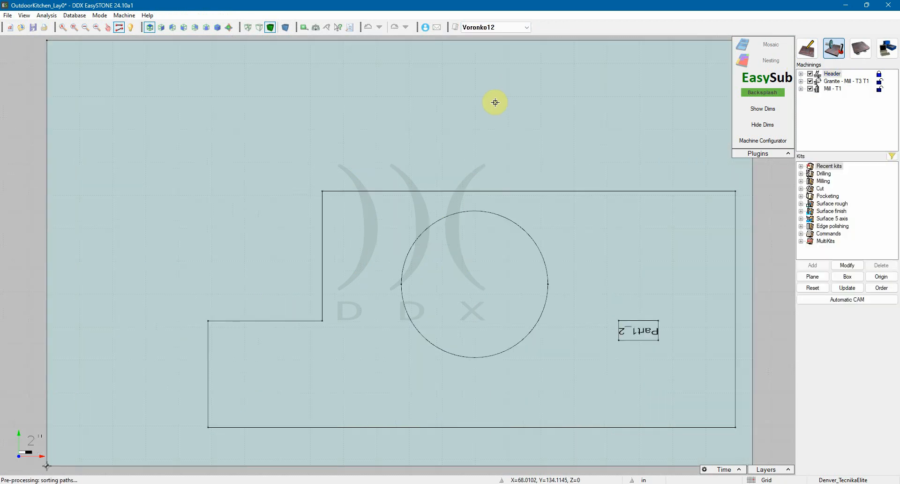
click(481, 26)
click(478, 52)
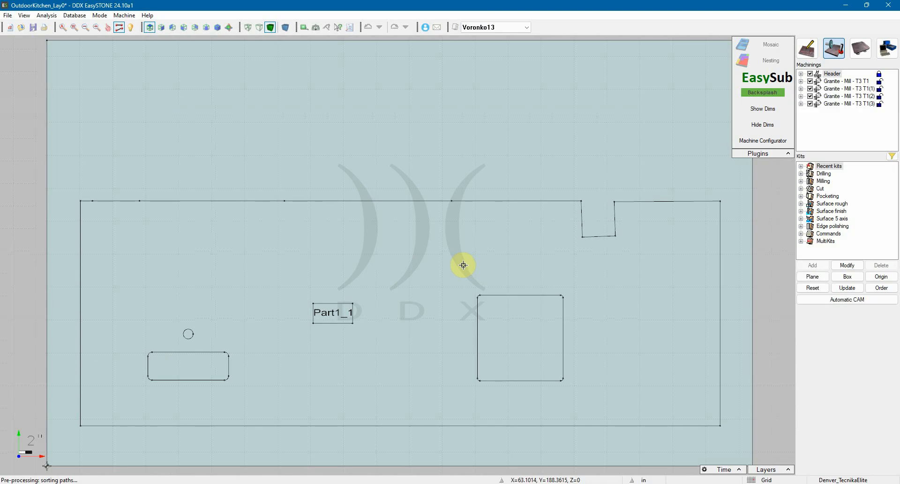
click(844, 89)
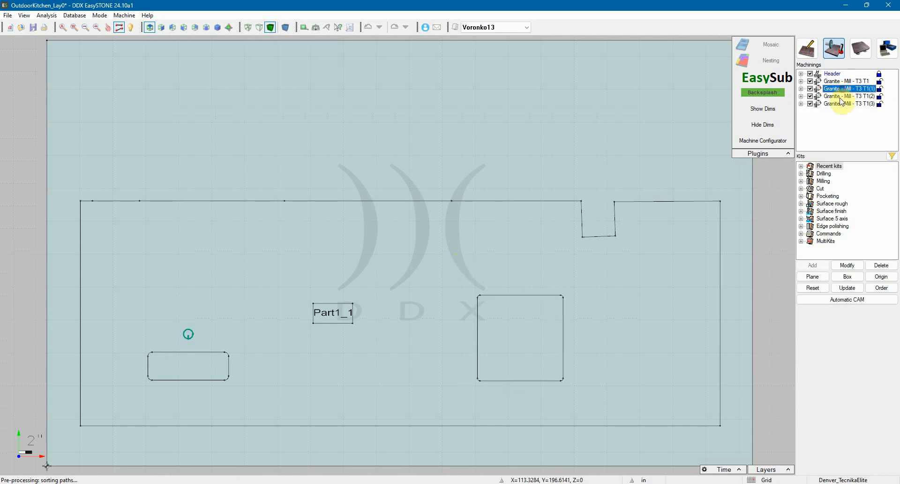
click(841, 97)
click(841, 103)
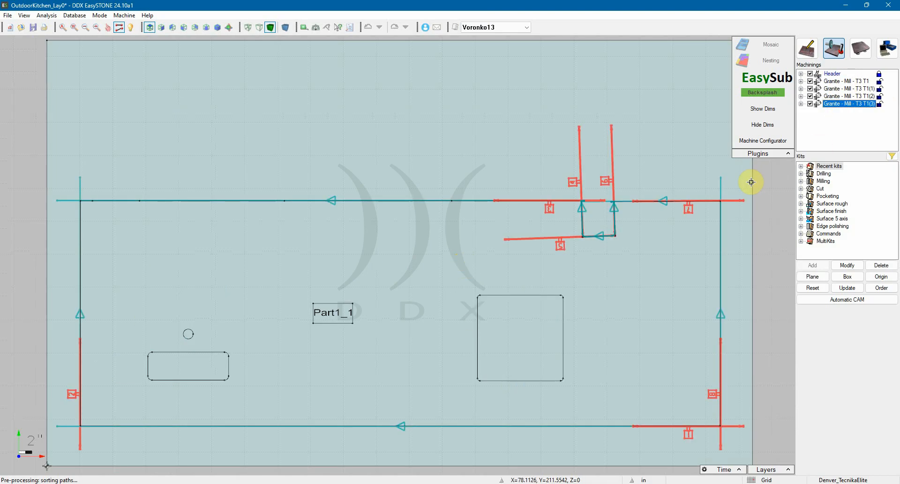
Return to slab Voronko12 and open its disposition on the machine table
click(482, 27)
click(484, 43)
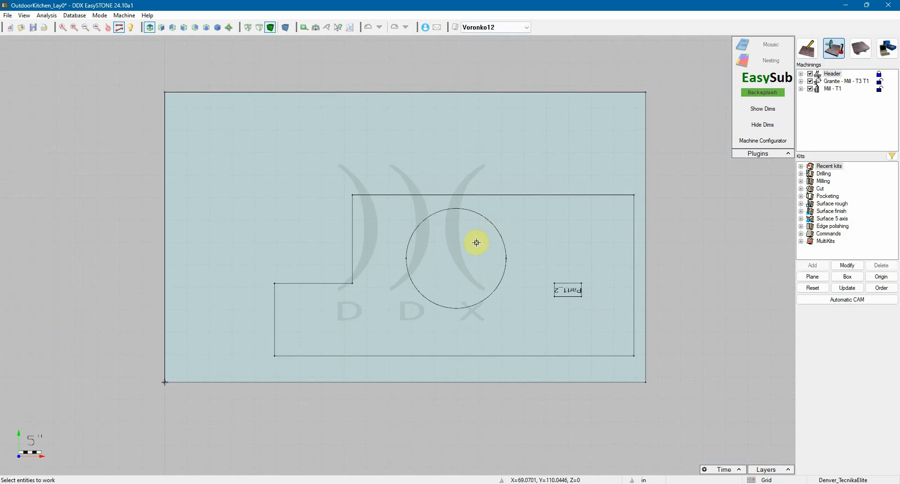
click(861, 49)
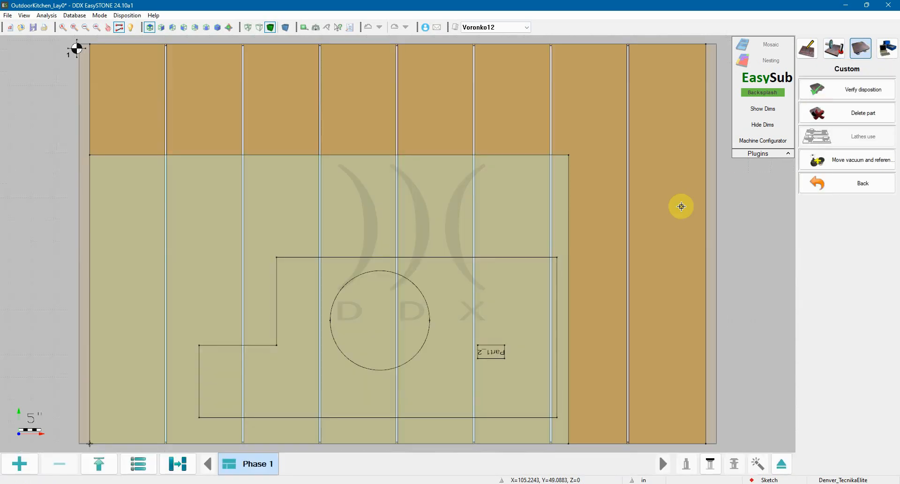
scroll(440, 231, down, 1)
middle_drag(389, 291, 395, 281)
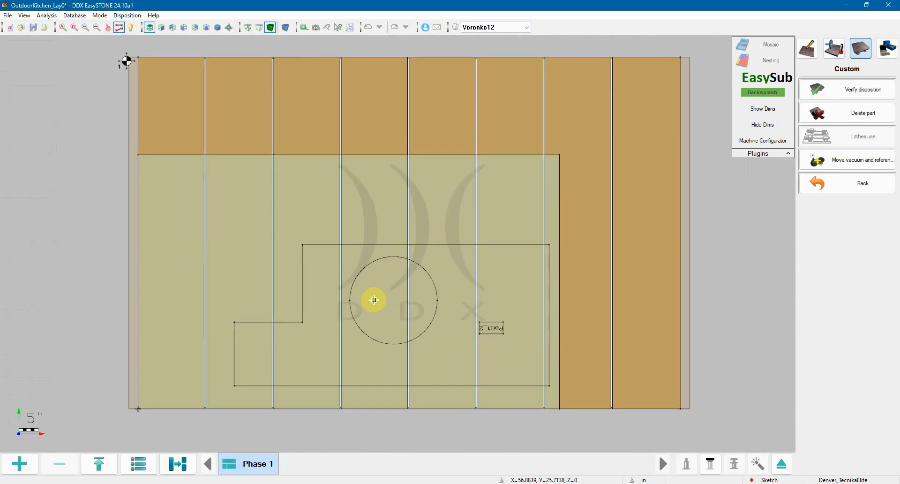
Reposition slab Voronko12 on the machine table, placing it just inside the table's lower-left corner
click(343, 315)
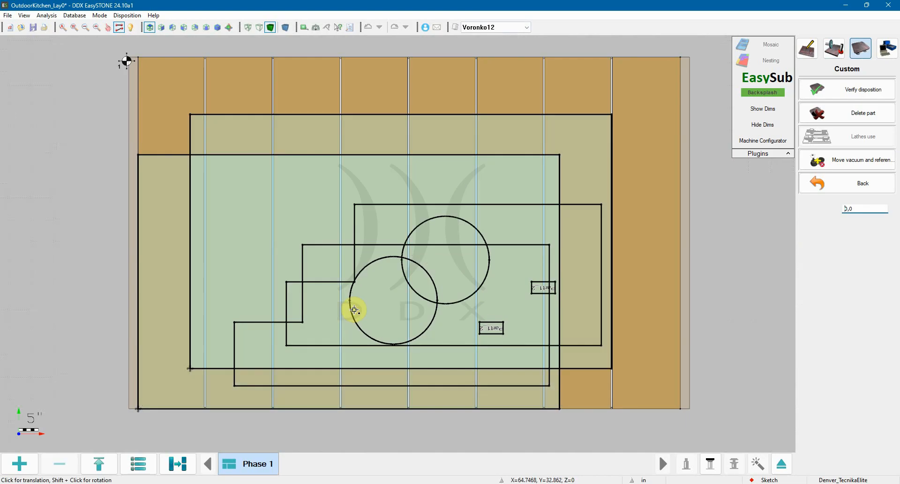
click(388, 269)
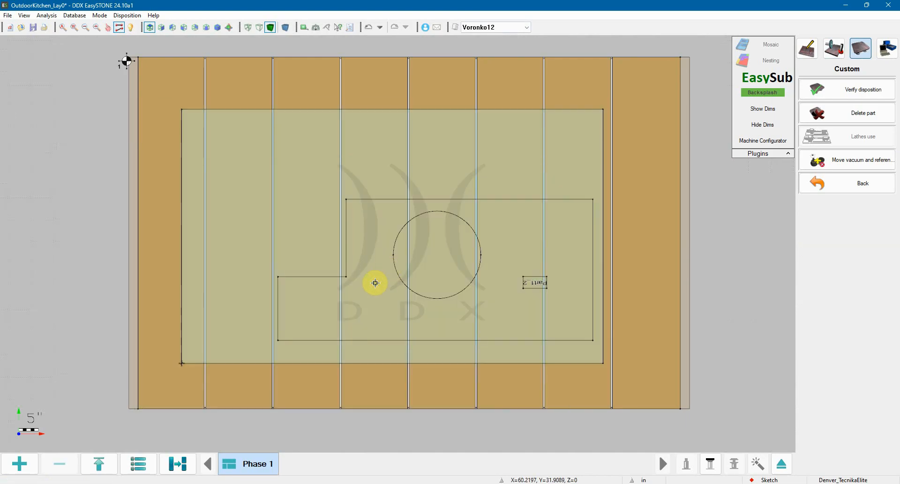
click(187, 357)
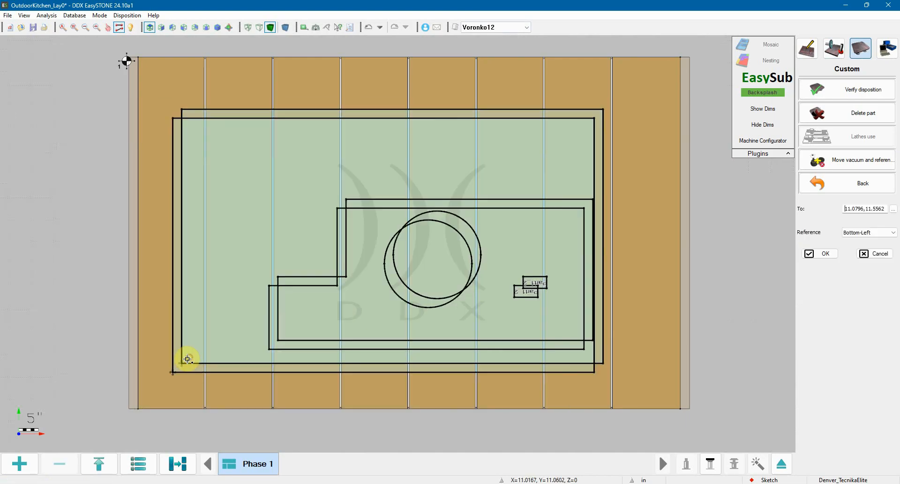
click(152, 397)
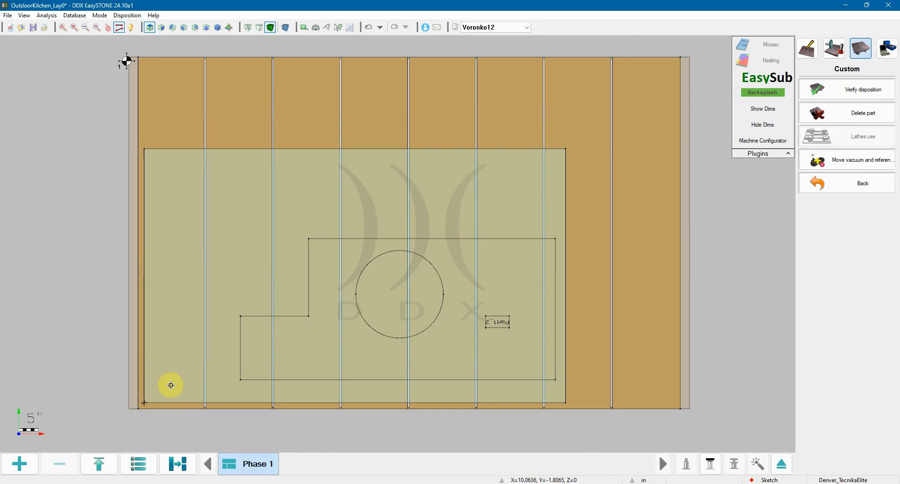
Split slab Voronko12 into phases with the automatic split, and join the separated pieces back together
click(178, 465)
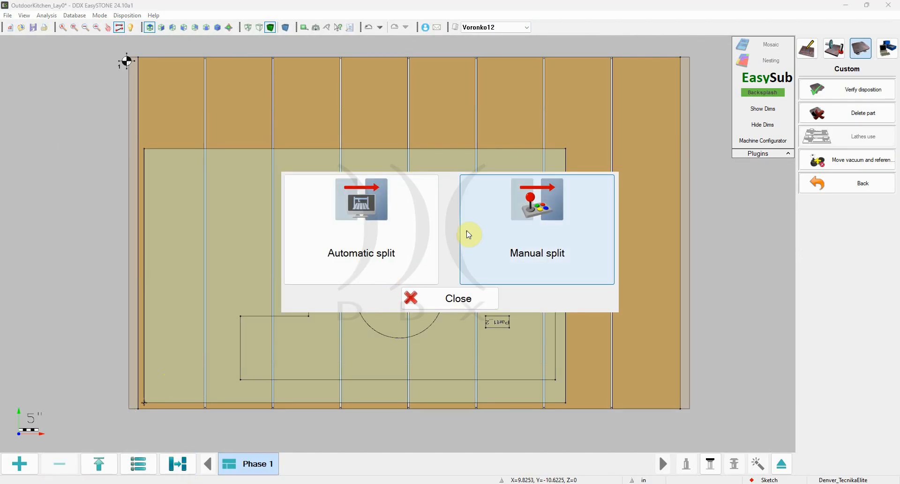
click(385, 242)
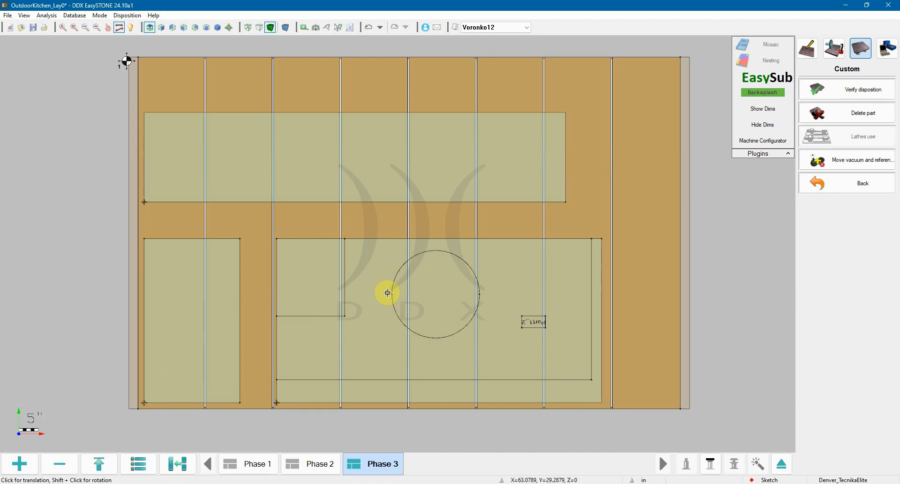
click(178, 470)
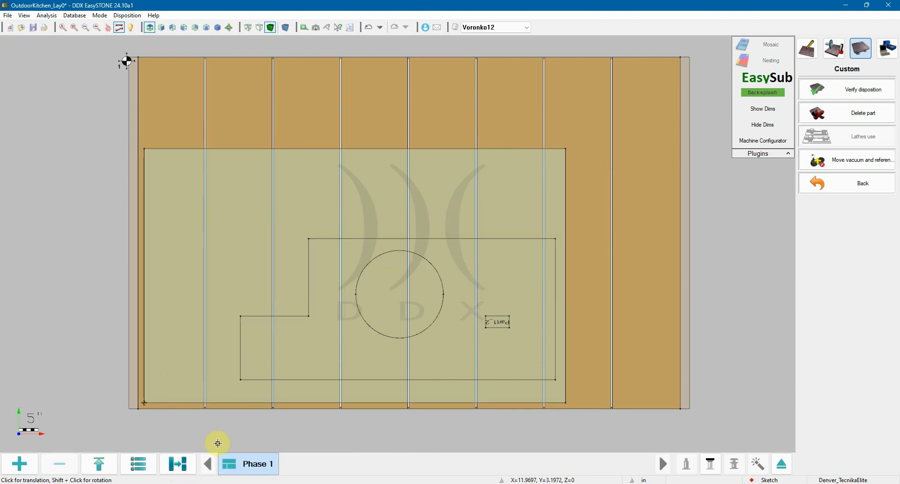
Start a manual split of slab Voronko12 and assign only Milling 1 and Milling 8 to the first phase
click(183, 467)
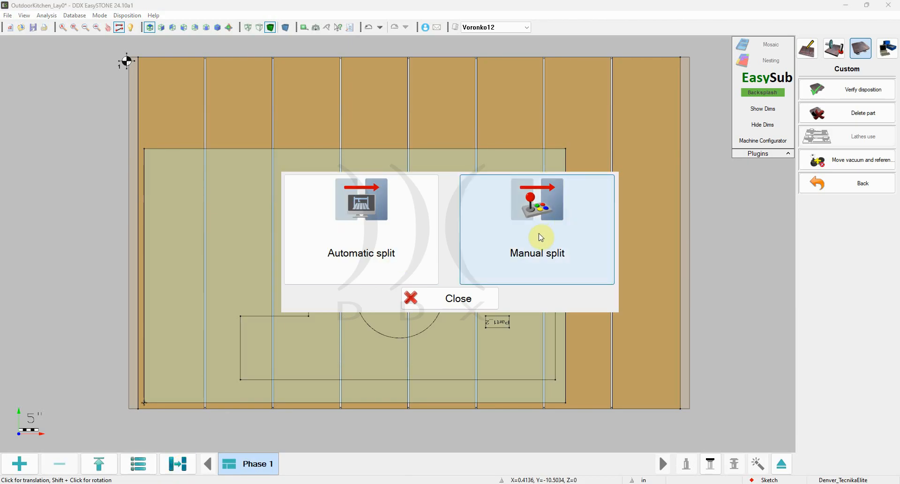
click(536, 253)
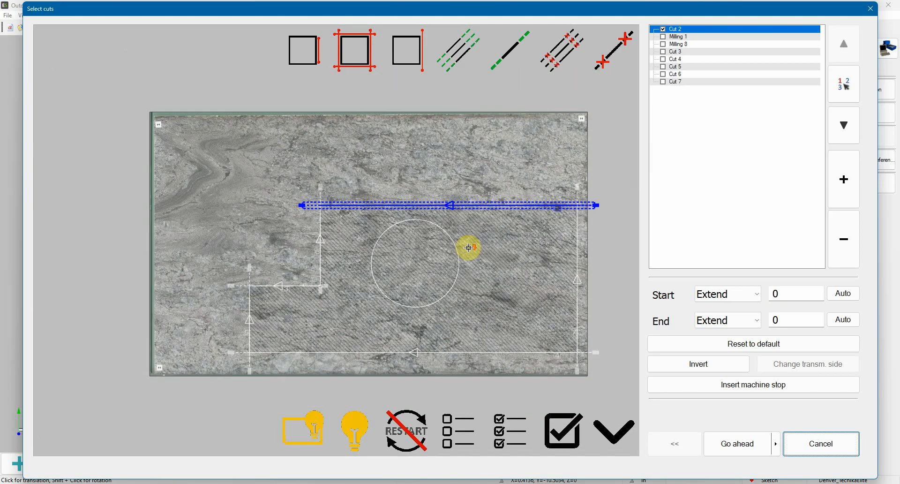
drag(468, 247, 442, 248)
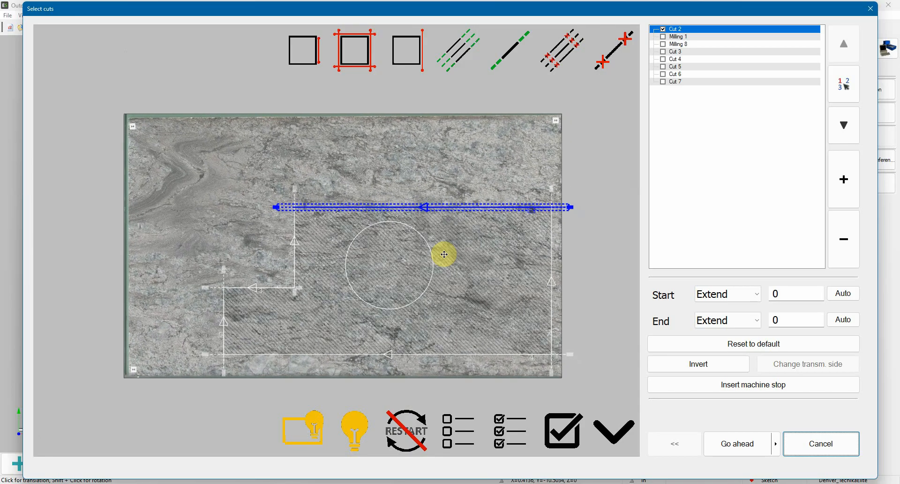
click(664, 29)
scroll(347, 261, up, 1)
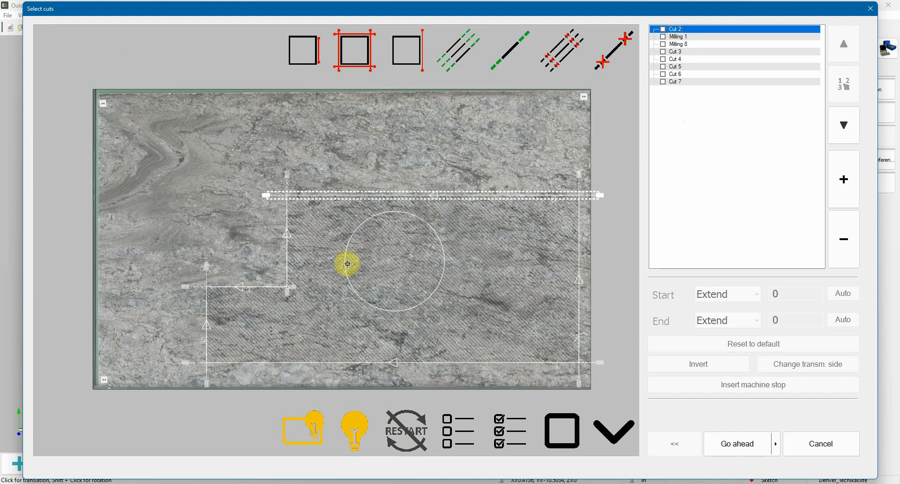
click(664, 37)
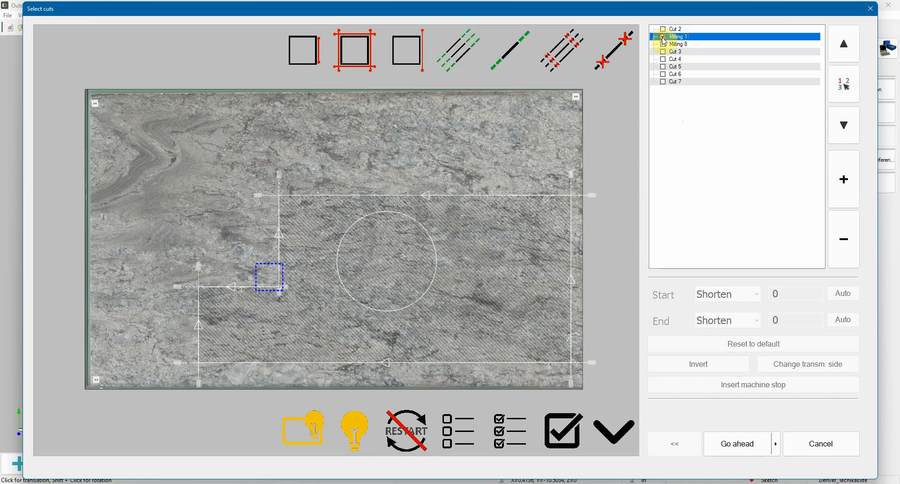
click(664, 44)
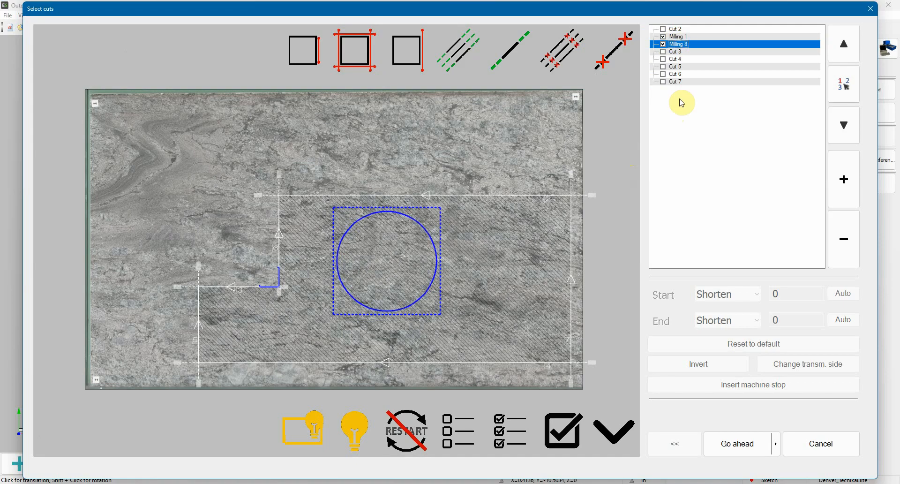
click(729, 448)
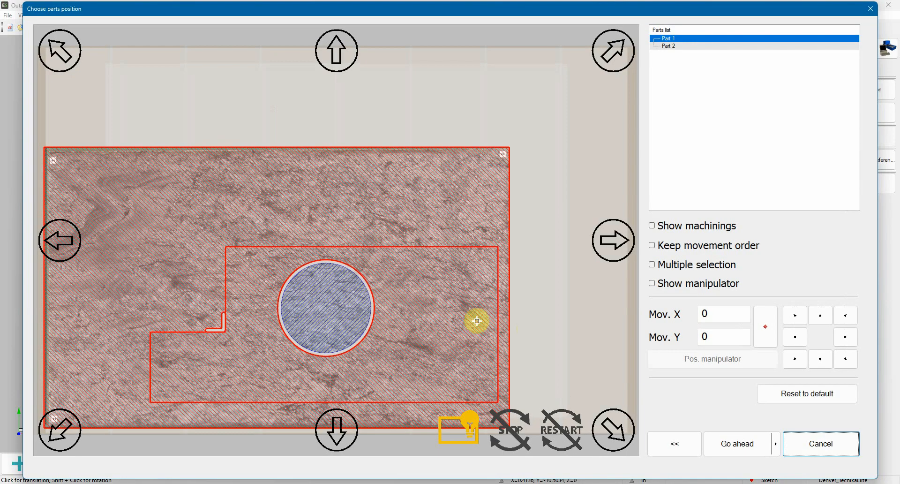
Check the circular cutout piece in the parts positioning and continue to the next phase without moving any part
scroll(298, 282, down, 2)
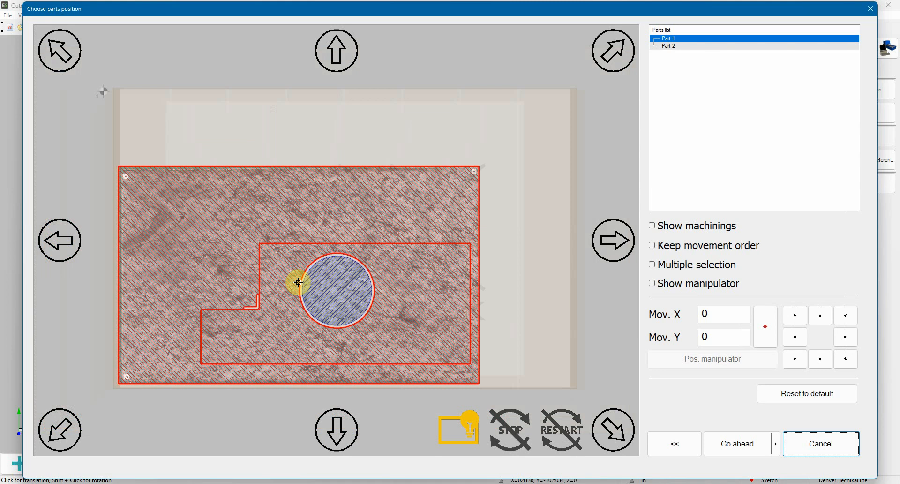
click(334, 287)
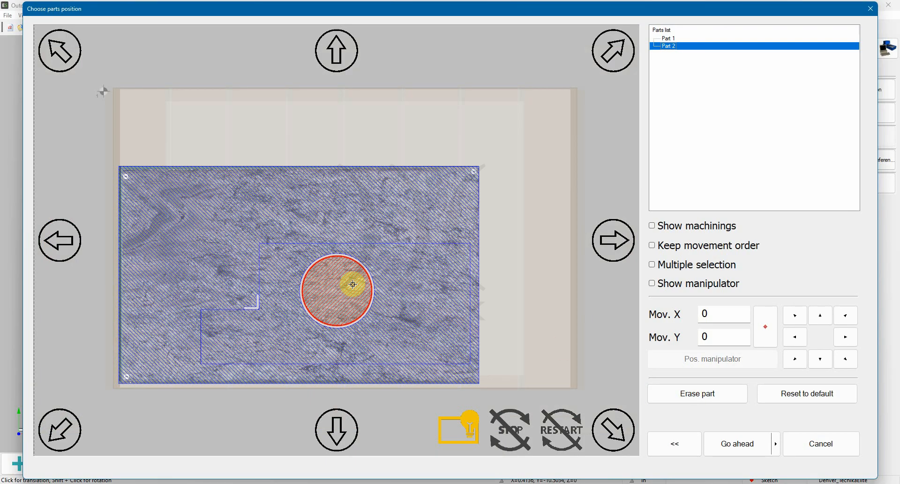
click(727, 443)
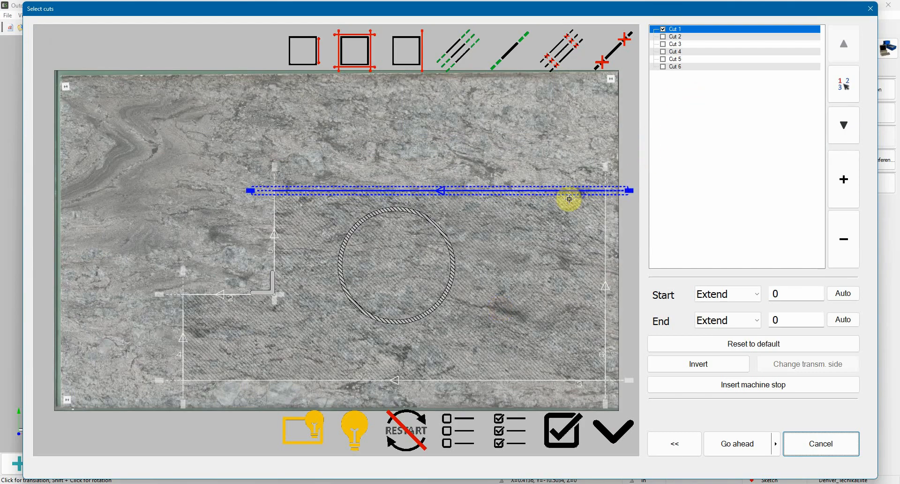
Try the automatic extension of Cut 1 past the slab edges, and restore its original length
scroll(523, 197, down, 1)
middle_drag(542, 201, 527, 203)
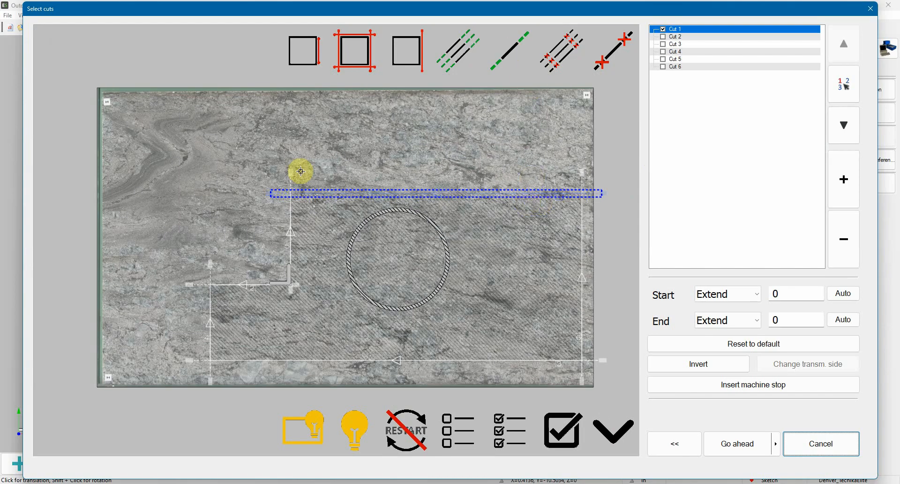
click(508, 52)
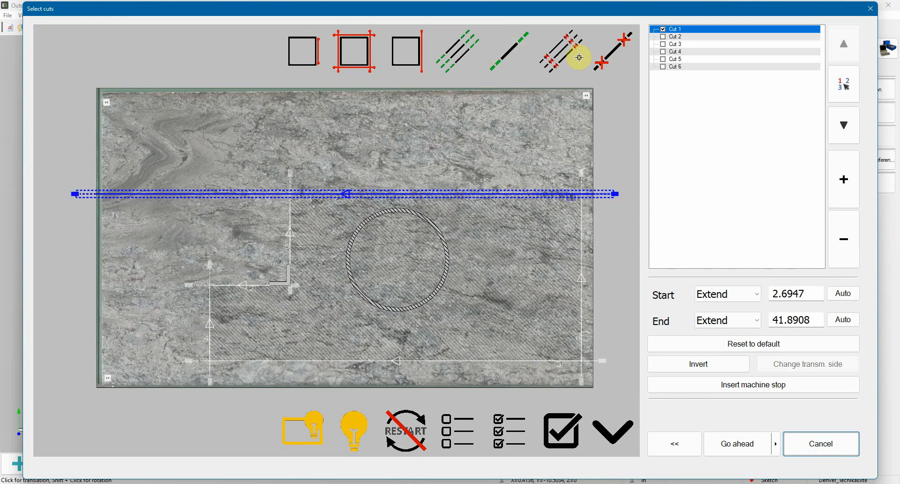
click(609, 58)
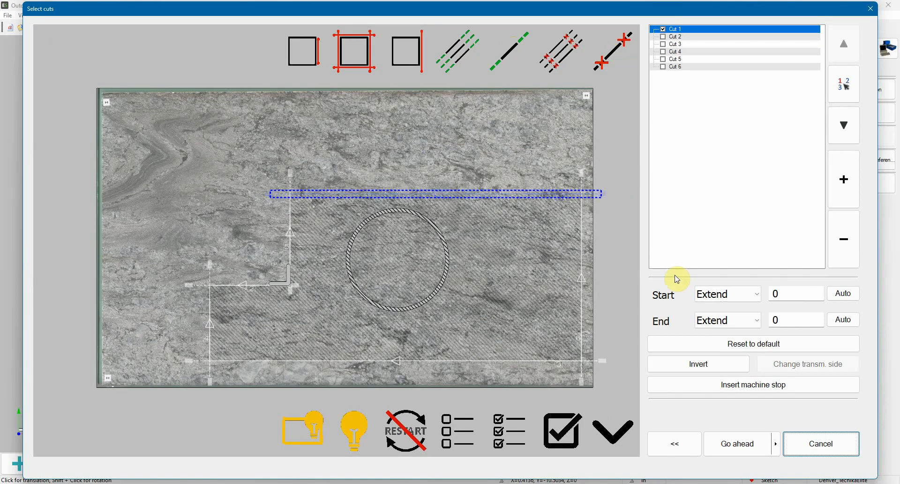
Extend Cut 1 manually by 5 in at its start and 6 in at its end
click(784, 293)
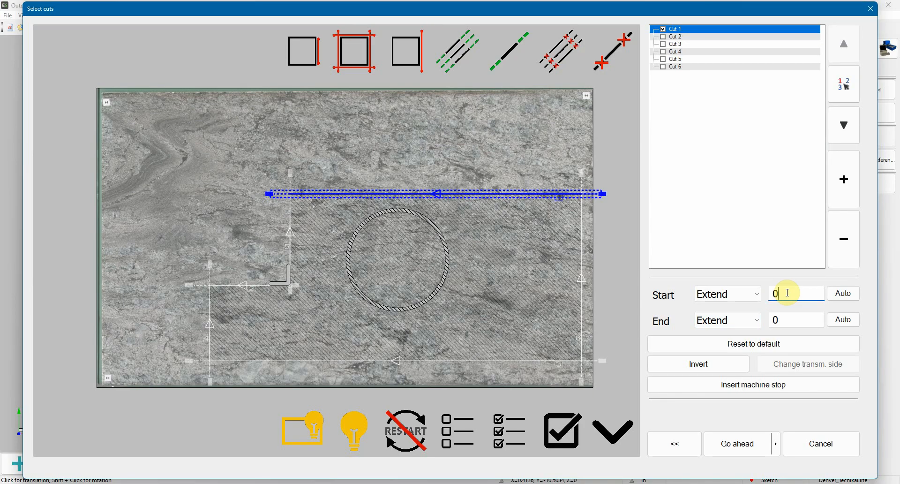
text(5)
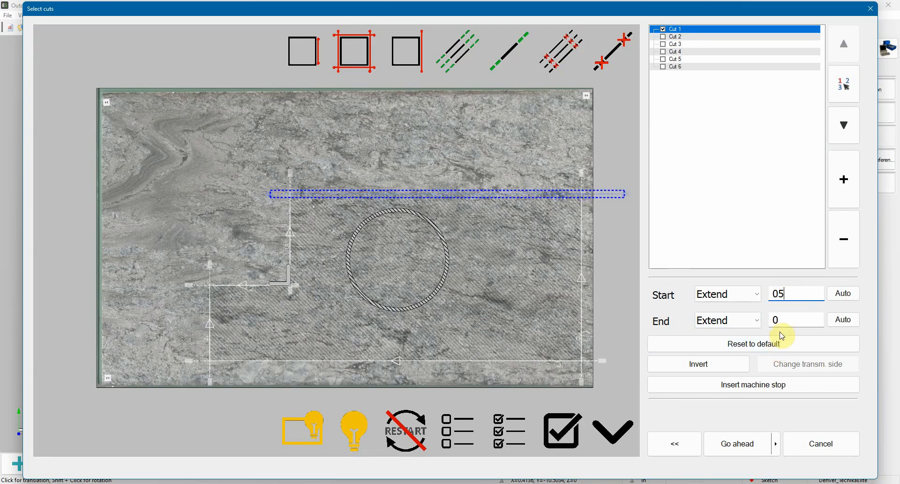
click(779, 320)
text(6)
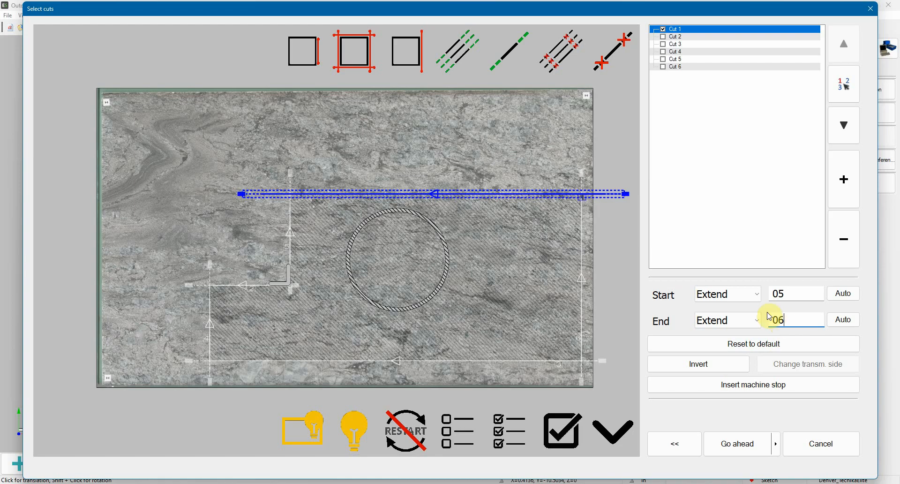
Extend both ends of Cut 1 automatically across the slab, and confirm it as the second phase's cut
click(845, 294)
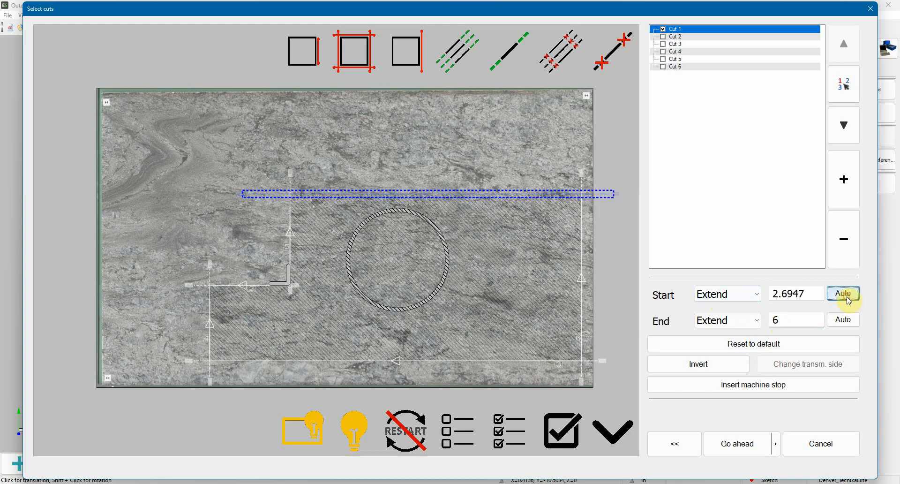
click(850, 323)
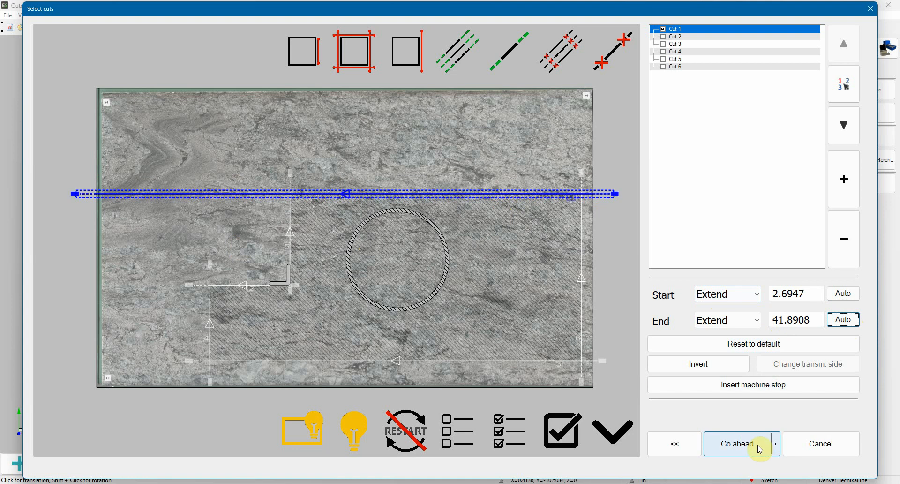
click(754, 447)
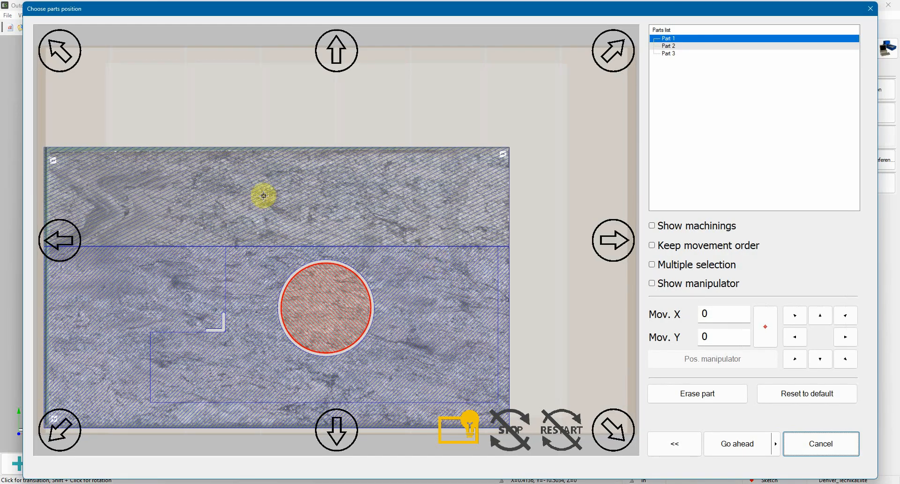
Move the long upper remnant up by 12.0472 in, away from the rest of the slab, and confirm the positions
click(250, 183)
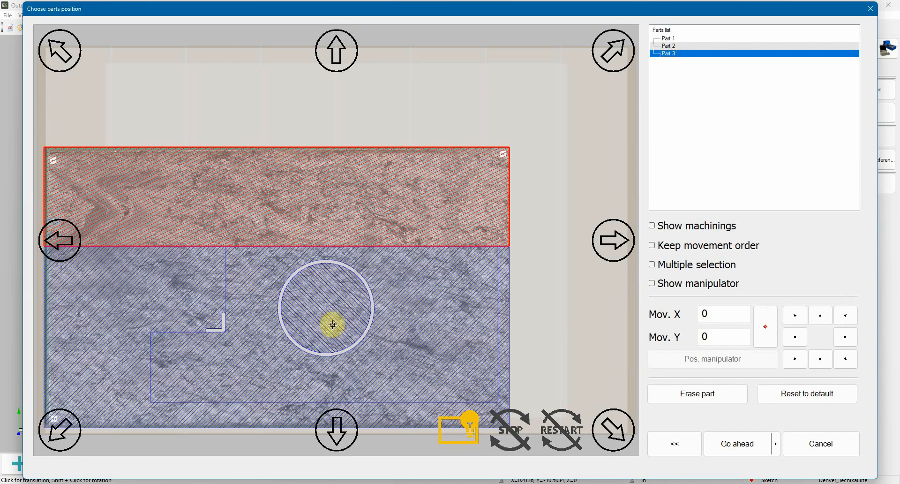
click(338, 48)
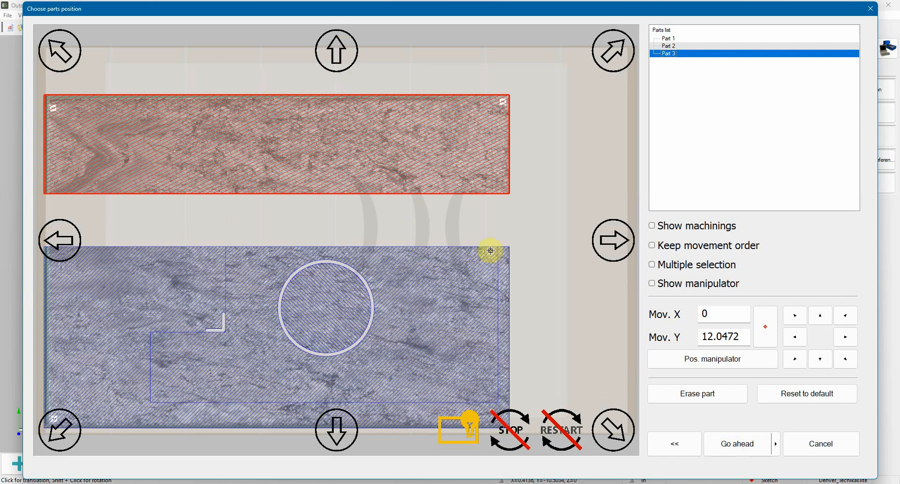
click(735, 448)
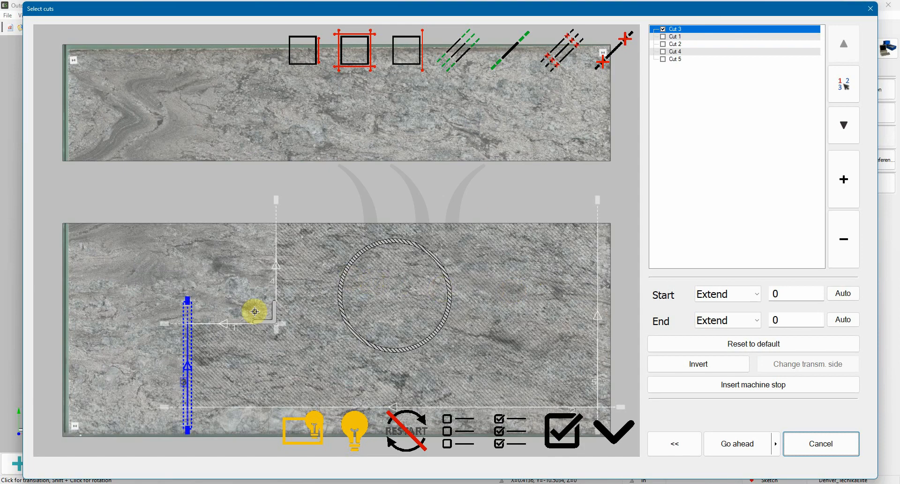
Extend Cut 3 automatically across the lower piece, and confirm it as the third phase's cut
click(508, 53)
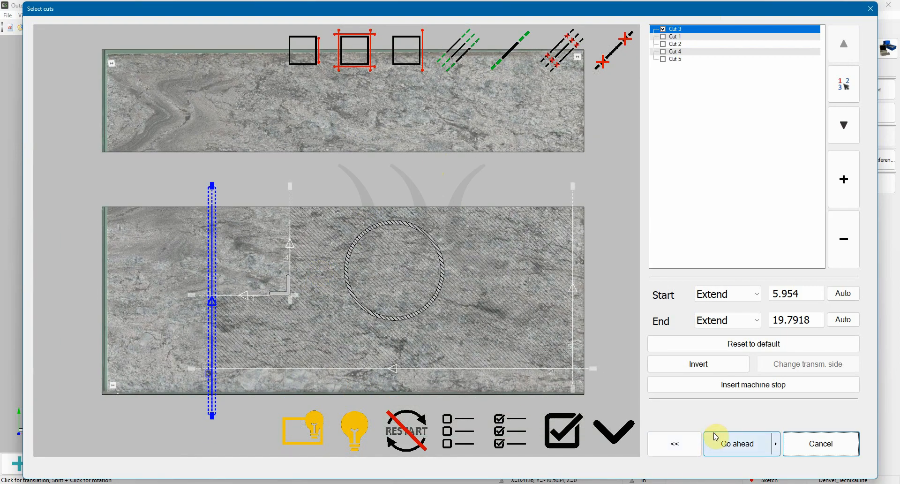
click(722, 443)
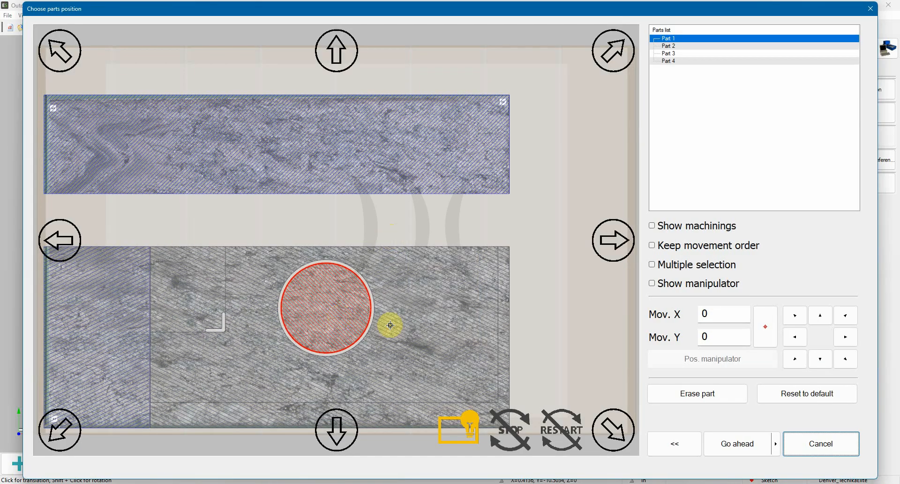
Shift the narrow remnant at the lower piece's left end further left, and confirm the positions
click(118, 313)
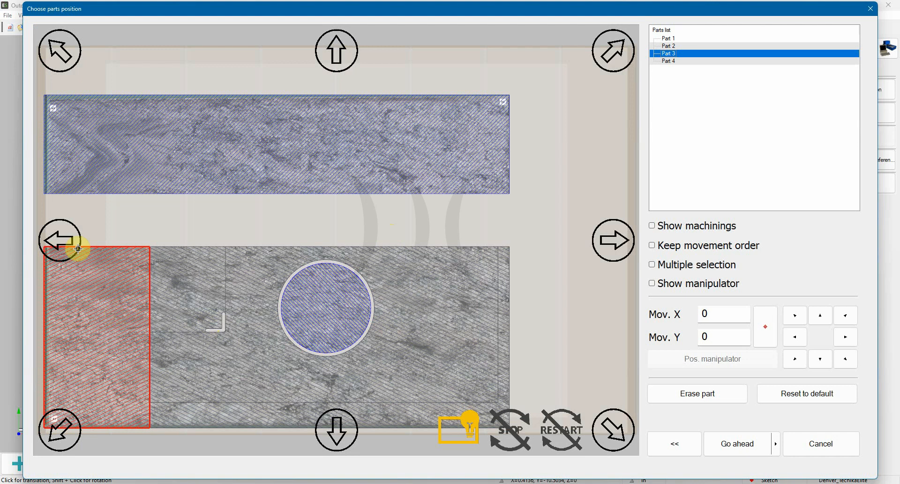
click(61, 234)
click(724, 444)
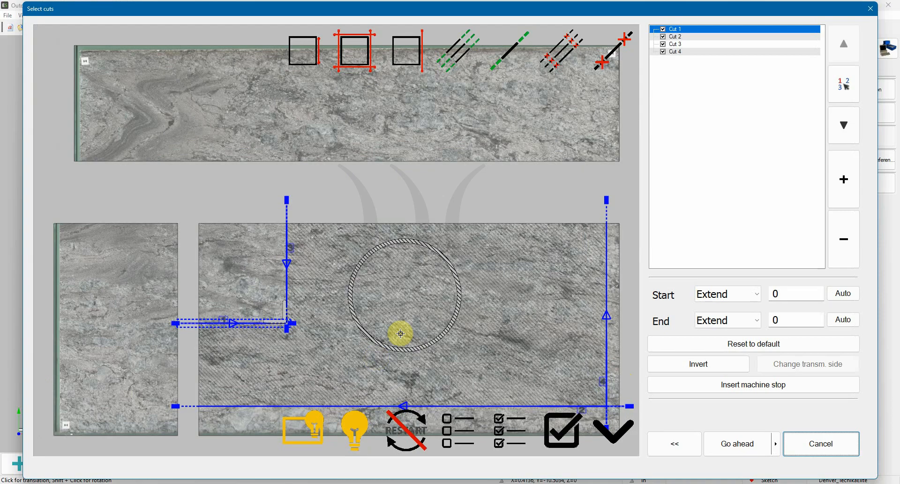
Assign the remaining Cuts 1 to 4 to the last phase and complete the manual split
scroll(494, 358, down, 1)
middle_drag(493, 357, 478, 333)
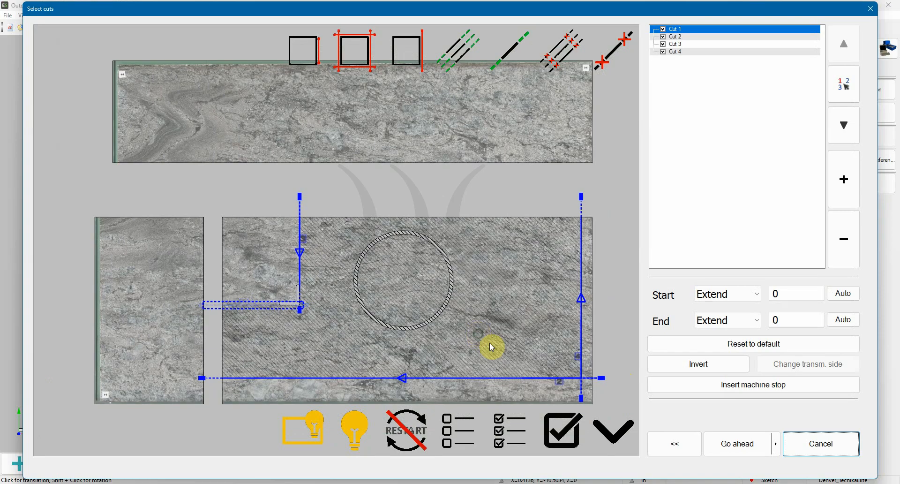
click(737, 443)
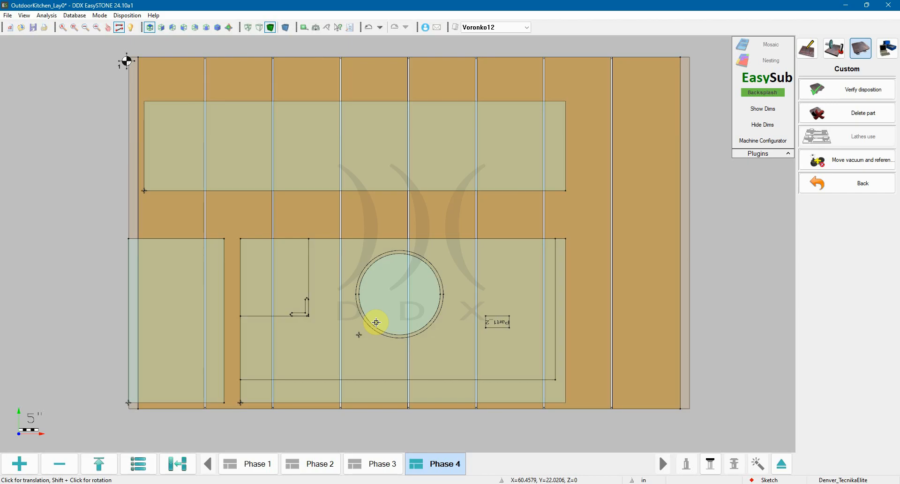
Save the OutdoorKitchen_Lay0 project and generate the NC code for slab Voronko12
click(762, 92)
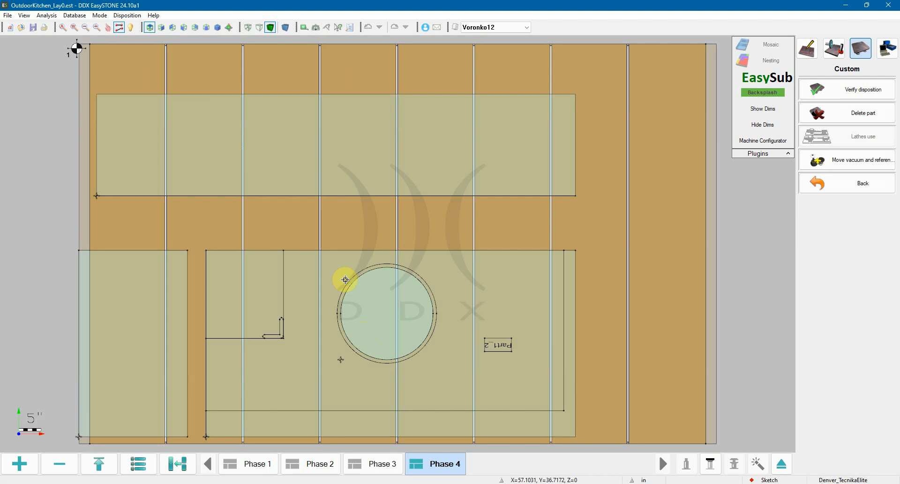
click(887, 49)
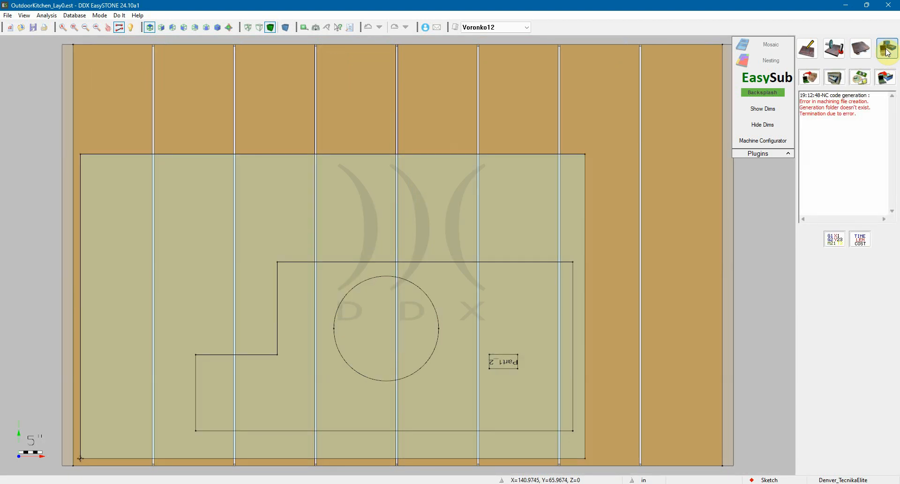
click(808, 81)
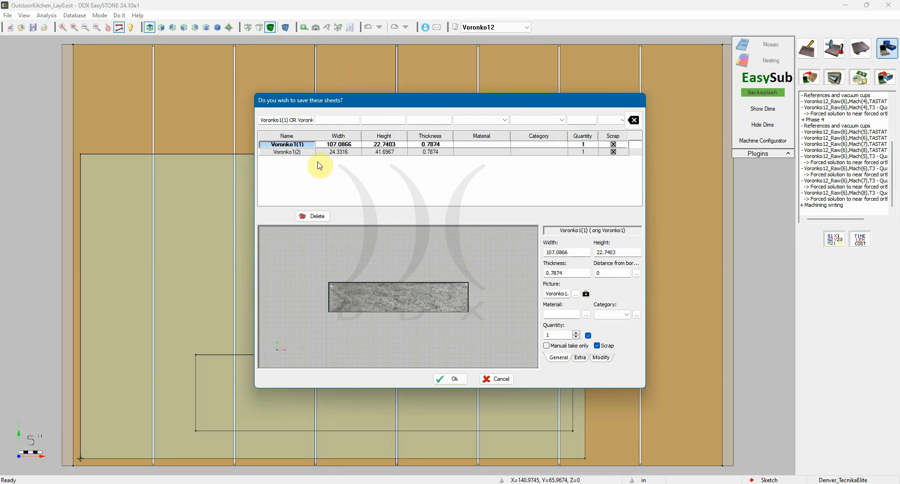
Rename the 107.0866 in wide remnant sheet as V_rem1, save the remnant sheets, and check the NC generation log
click(307, 145)
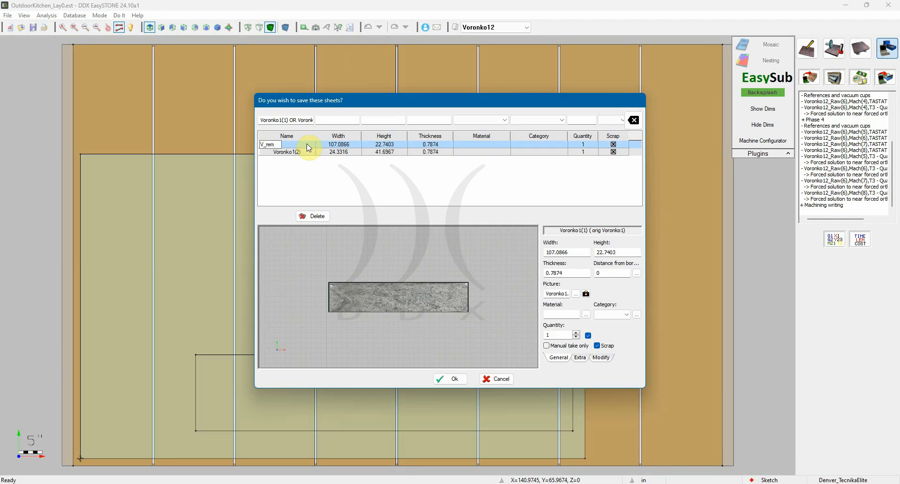
key(Return)
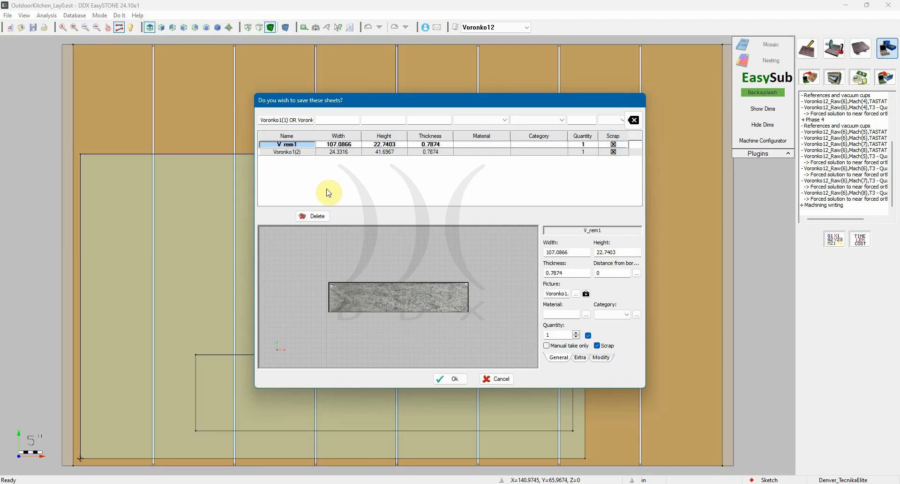
click(454, 382)
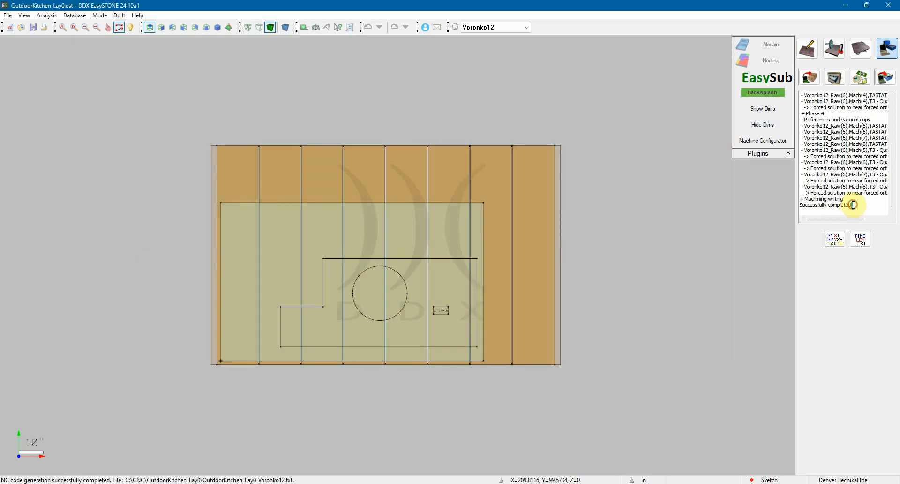
drag(853, 205, 811, 204)
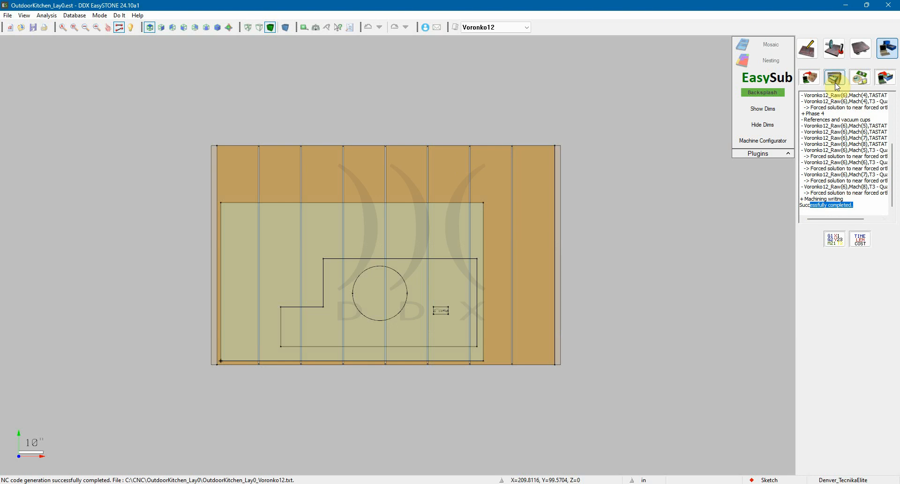
Generate the machining simulation for slab Voronko12 and bring it up in PowerSIM with the slab in an angled close view
click(835, 81)
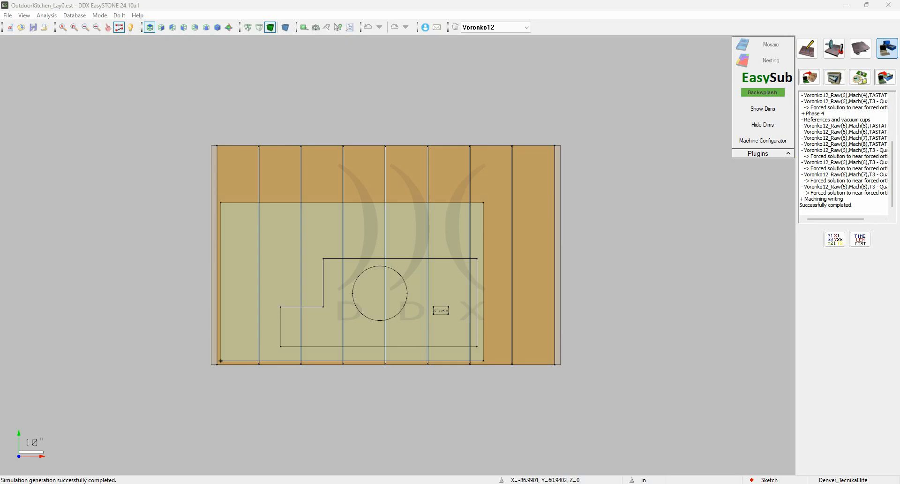
drag(0, 310, 383, 4)
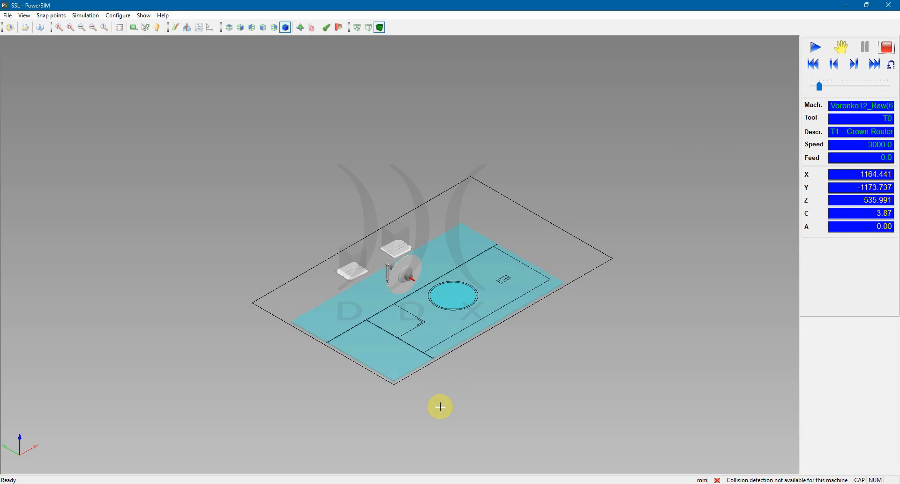
middle_drag(440, 407, 406, 392)
scroll(444, 332, up, 3)
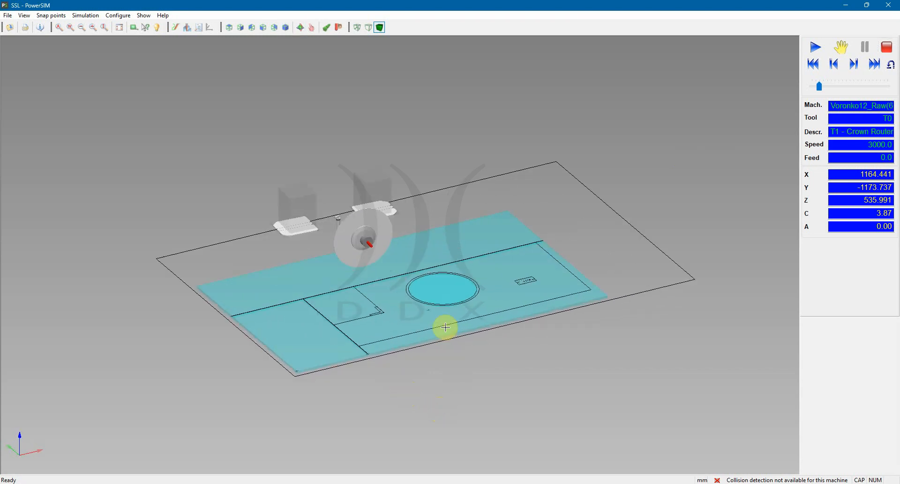
Play the slab's machining simulation at an increased playback speed and watch the cutting head around the circular cutout
click(815, 47)
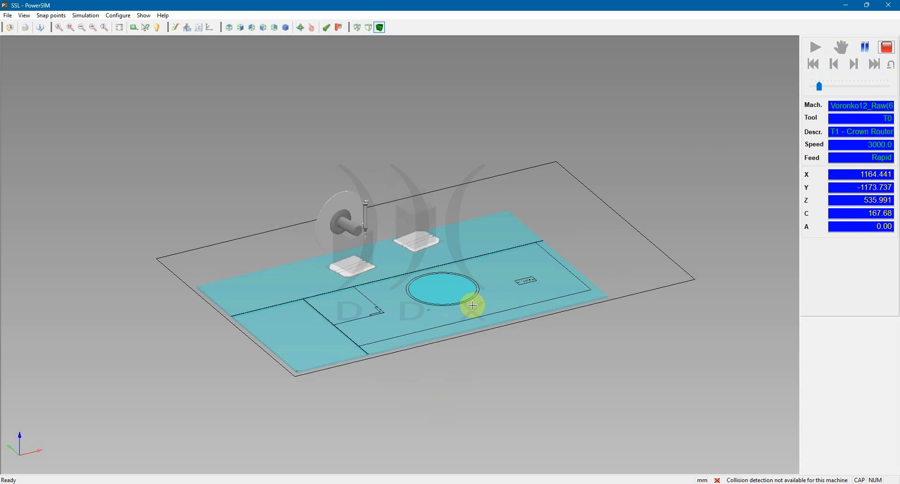
middle_drag(472, 303, 349, 345)
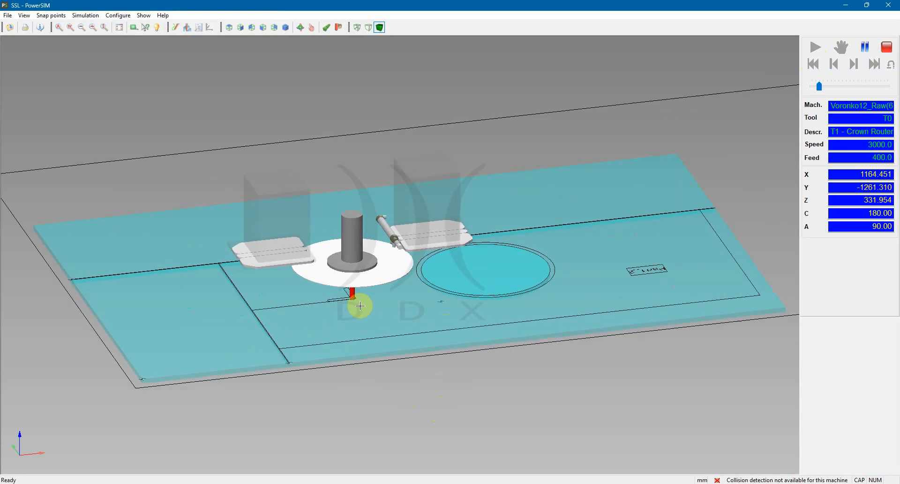
click(843, 88)
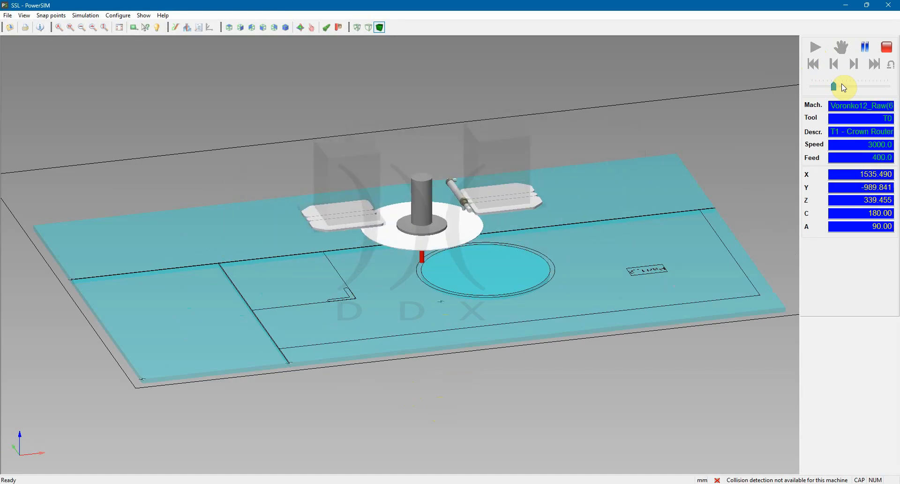
middle_drag(617, 283, 563, 283)
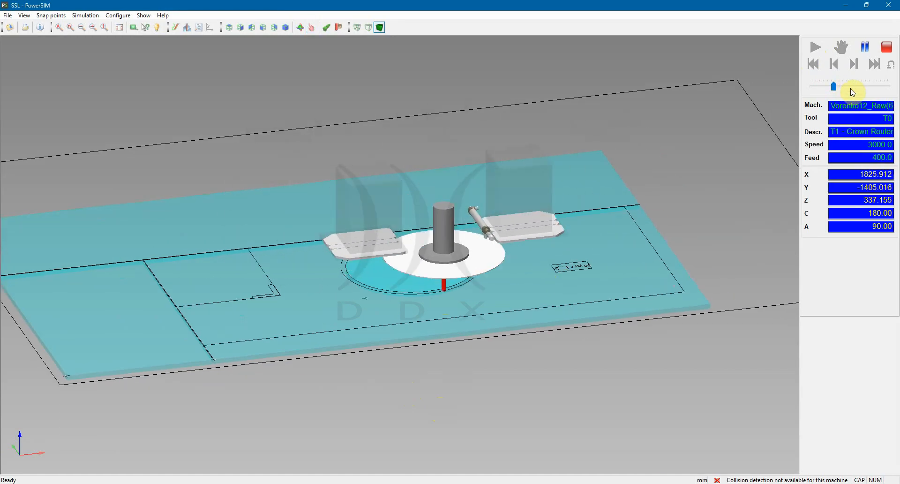